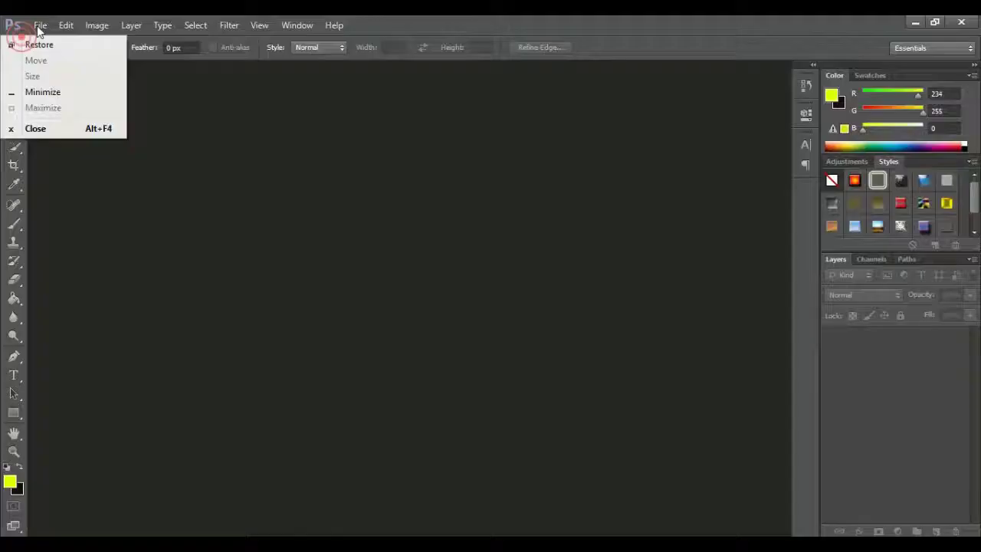
Step: Open the park portrait IMG20190423140344.jpg from the camera folder
click(40, 25)
click(76, 53)
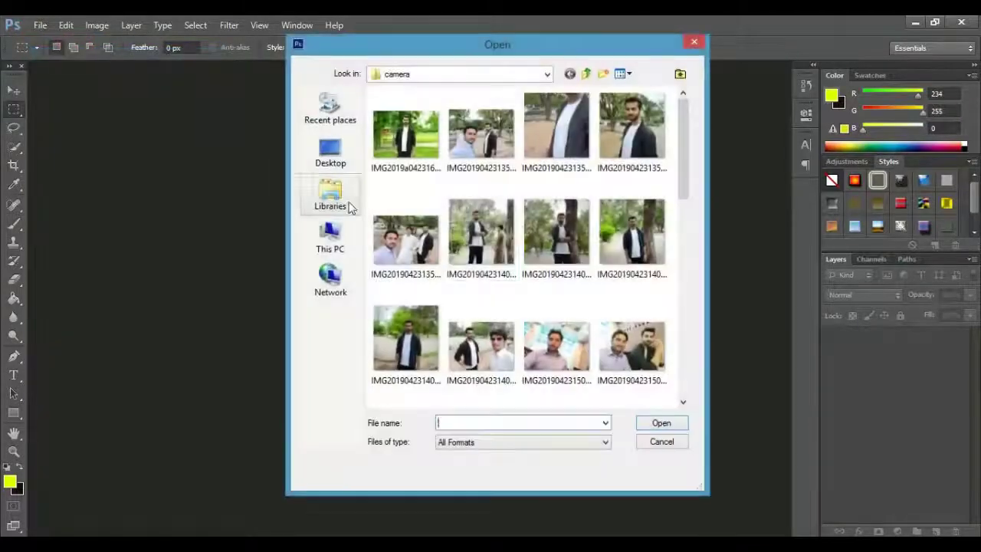
click(620, 249)
double_click(621, 249)
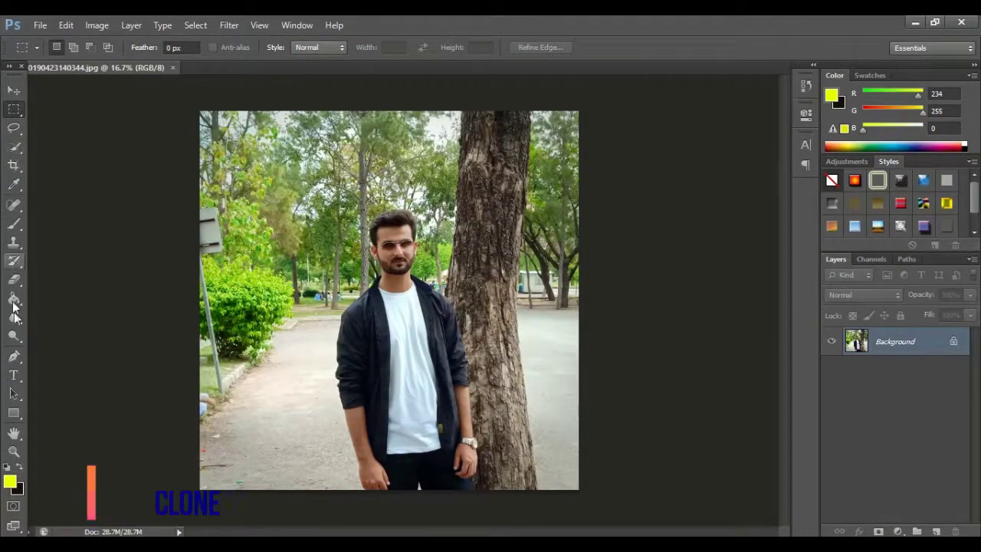
Step: Clone Stamp nearby grass over the lower and middle parts of the grey pole with a 45 px brush
click(13, 242)
alt+scroll(175, 469, up, 10)
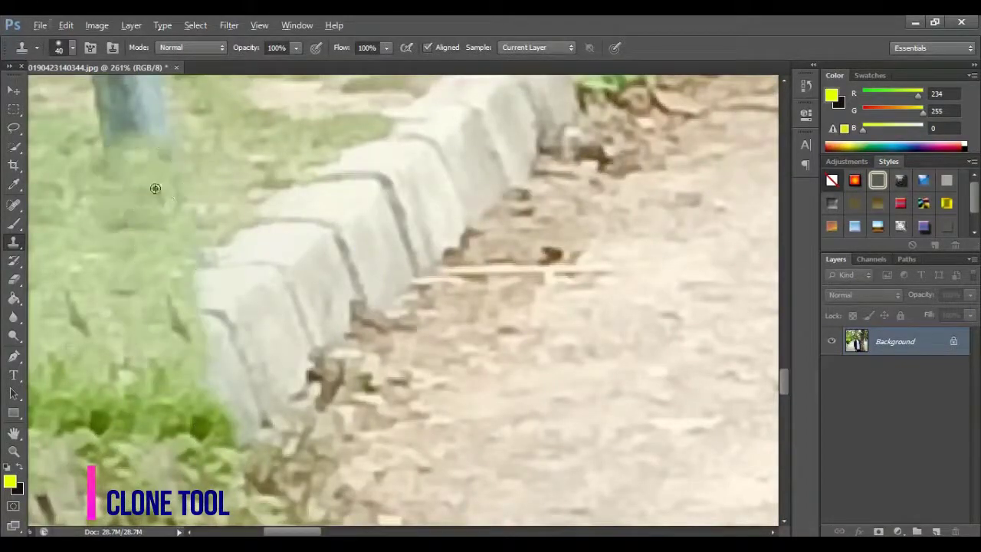
alt+scroll(145, 192, down, 1)
scroll(180, 310, left, 3)
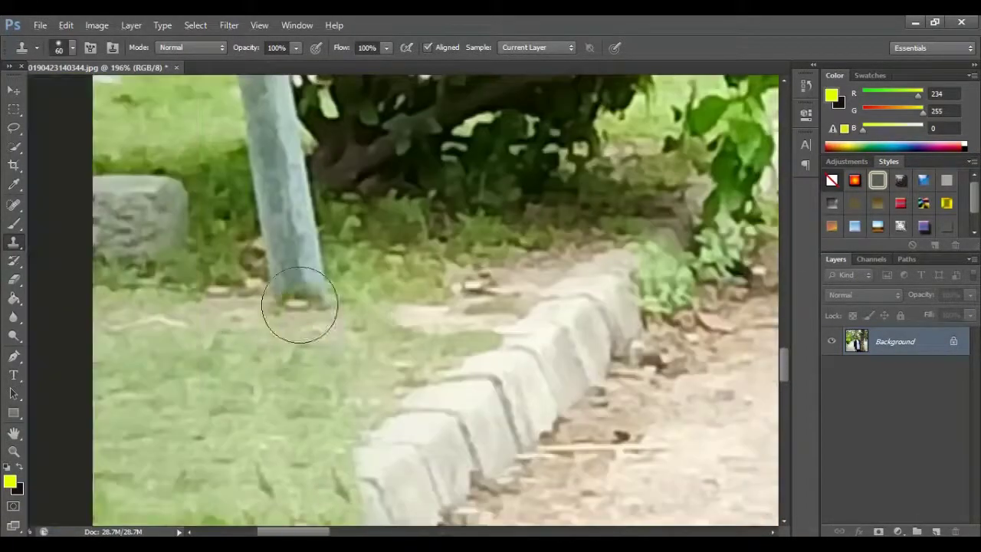
drag(299, 302, 265, 169)
key(ctrl+z)
click(285, 230)
alt+scroll(285, 230, up, 2)
key(bracketleft)
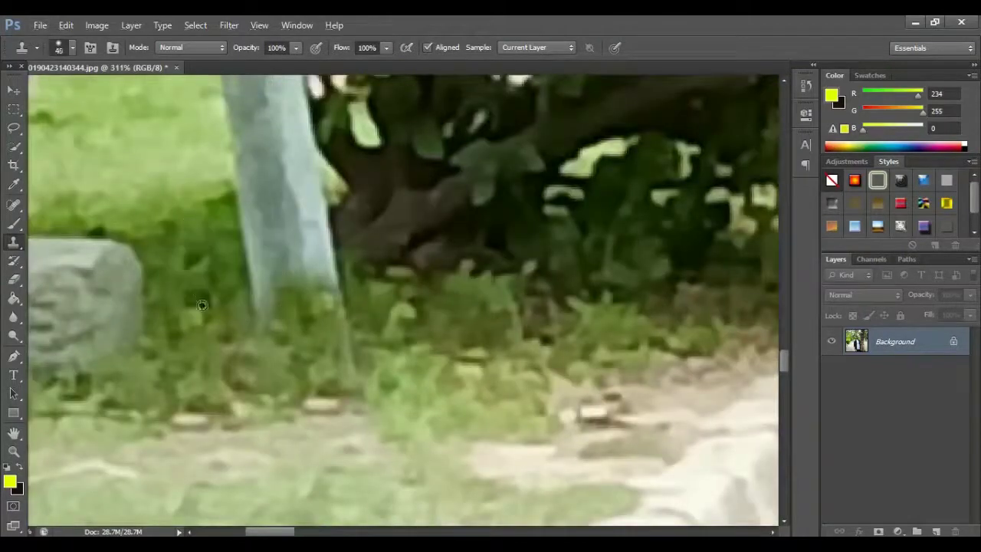
drag(299, 318, 260, 288)
drag(256, 164, 264, 122)
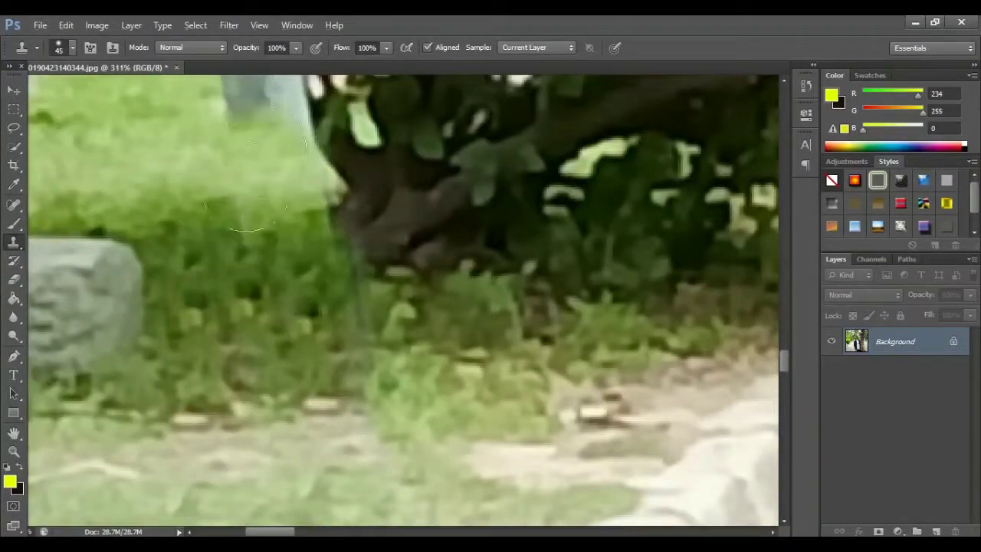
alt+scroll(153, 394, up, 1)
alt+scroll(240, 326, up, 1)
alt+scroll(240, 325, down, 2)
Step: Clone surrounding leaves over the rest of the pole, enlarging the brush to 70 then 90
key(bracketright)
key(bracketright)
alt+click(317, 307)
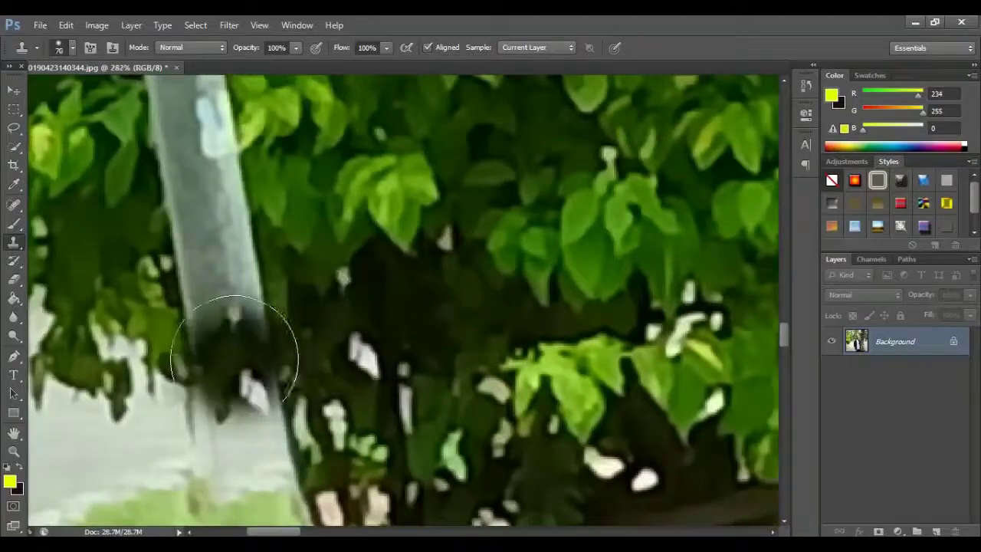
drag(230, 352, 325, 317)
key(ctrl+z)
click(226, 330)
alt+scroll(226, 330, down, 1)
drag(189, 383, 188, 350)
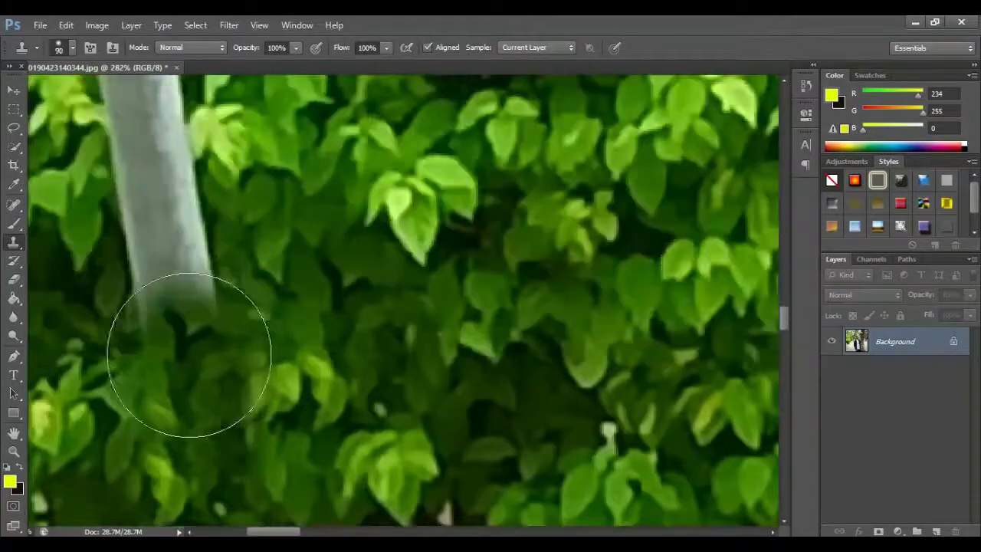
key(bracketright)
key(bracketright)
drag(276, 531, 312, 531)
alt+scroll(307, 373, down, 1)
alt+scroll(536, 284, down, 1)
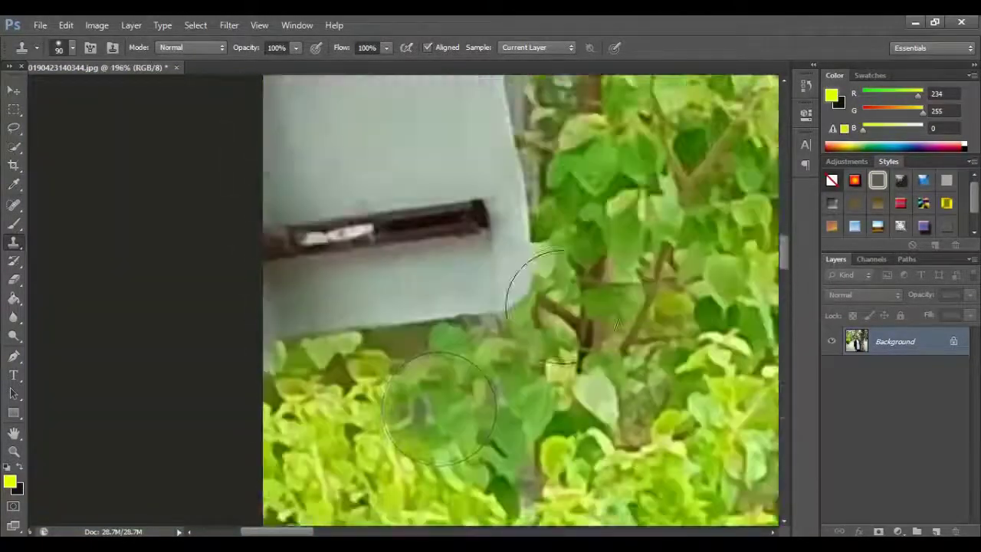
alt+scroll(636, 245, down, 1)
Step: Paint leaves over the grey sign with a 100 px clone brush sampled beside it
key(bracketright)
key(bracketright)
key(bracketright)
key(bracketright)
alt+click(734, 203)
drag(495, 175, 526, 357)
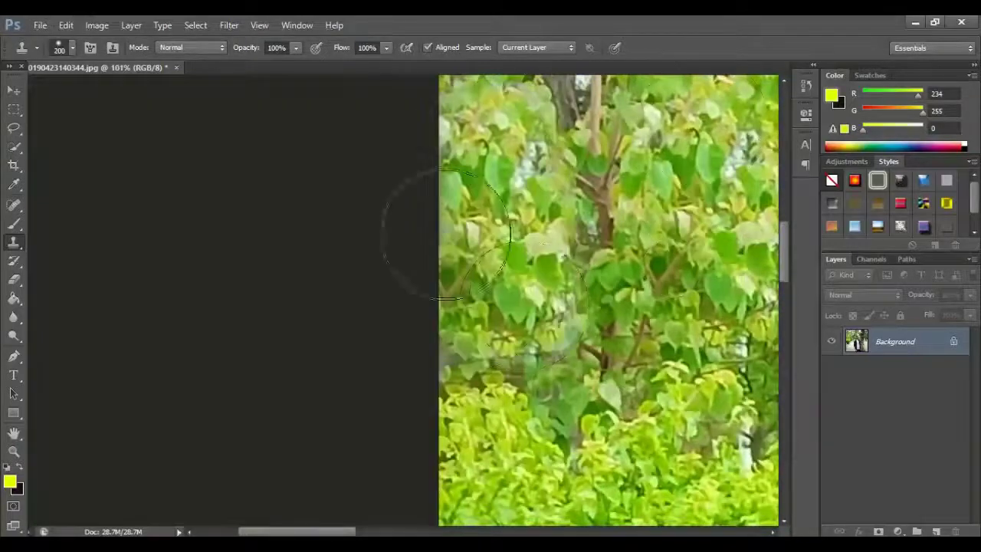
alt+scroll(276, 376, down, 3)
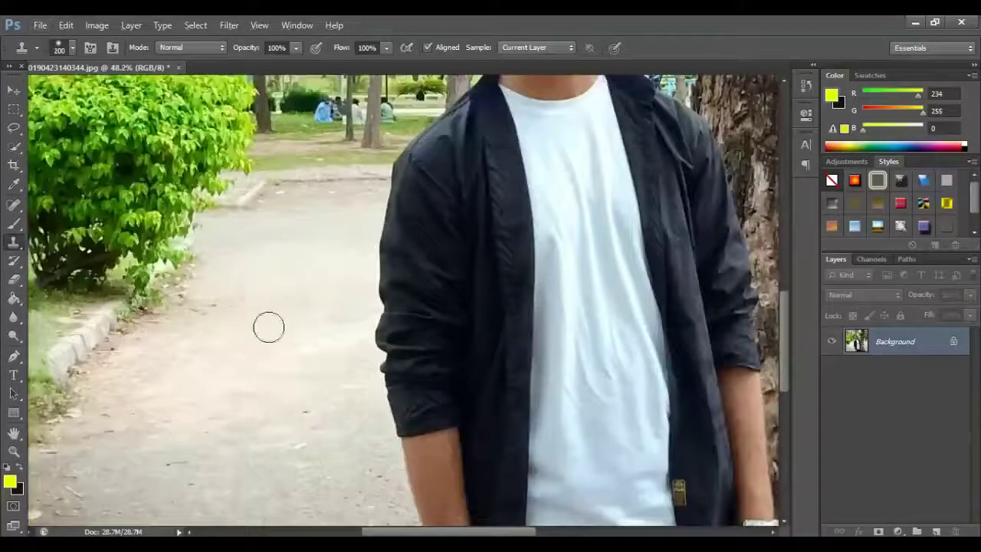
scroll(120, 230, down, 1)
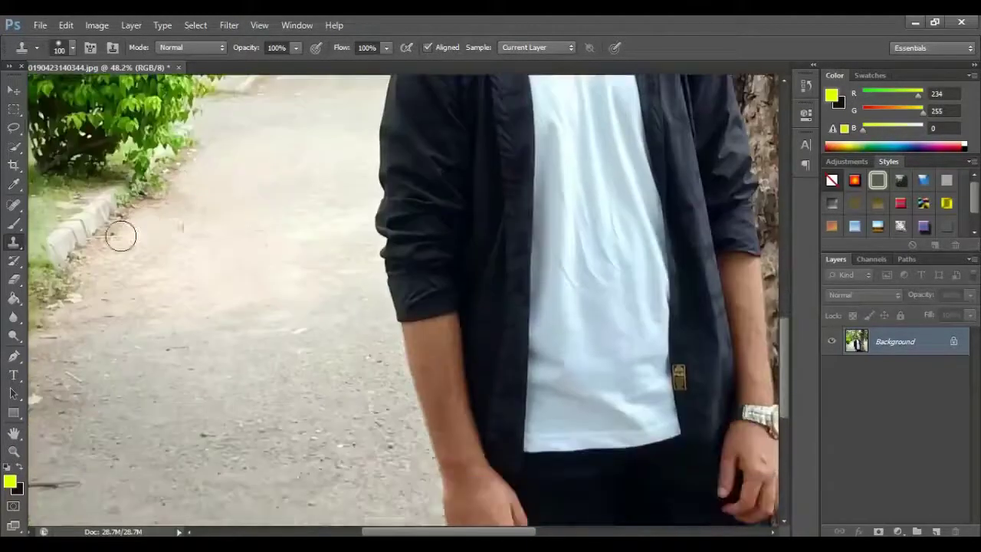
alt+scroll(299, 495, down, 2)
alt+scroll(339, 427, up, 1)
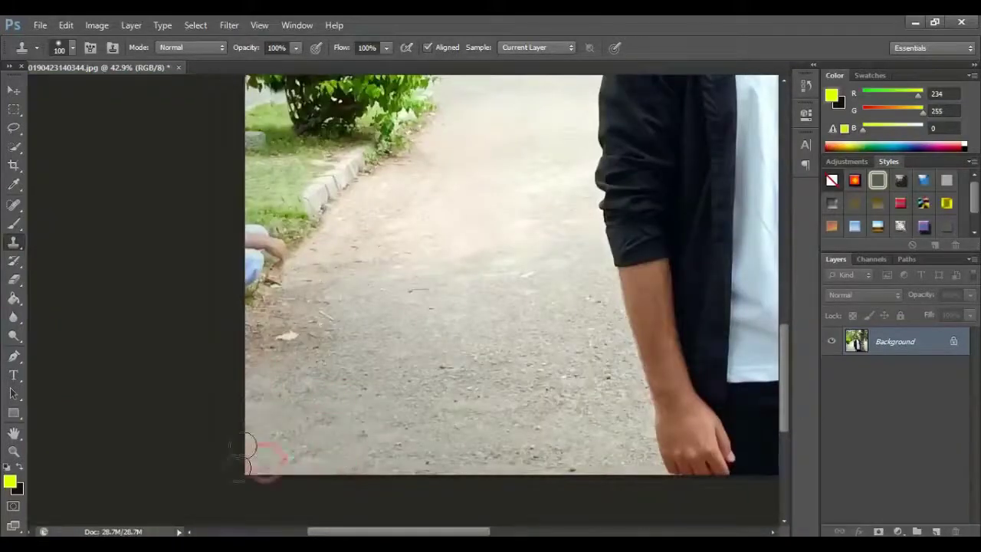
alt+scroll(285, 270, up, 2)
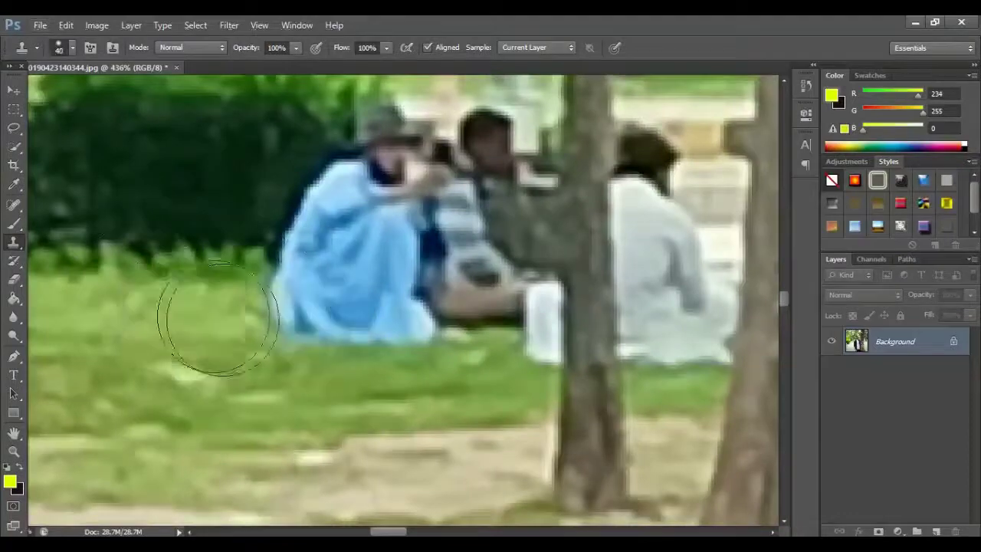
Step: Clone over the blue-clad seated figure in the background, enlarging the brush to 30
drag(395, 191, 460, 164)
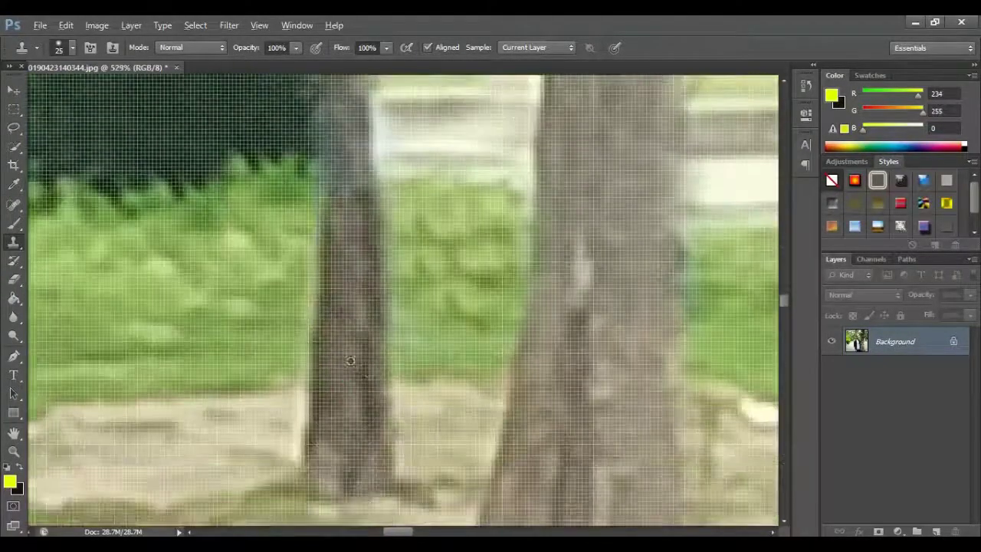
scroll(351, 360, up, 2)
scroll(416, 267, up, 3)
scroll(350, 349, down, 5)
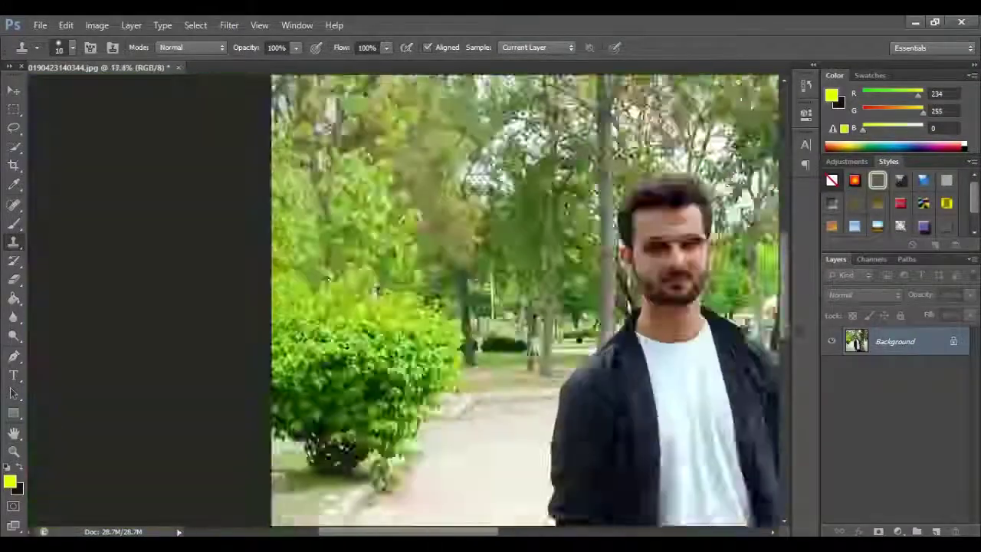
scroll(310, 220, up, 6)
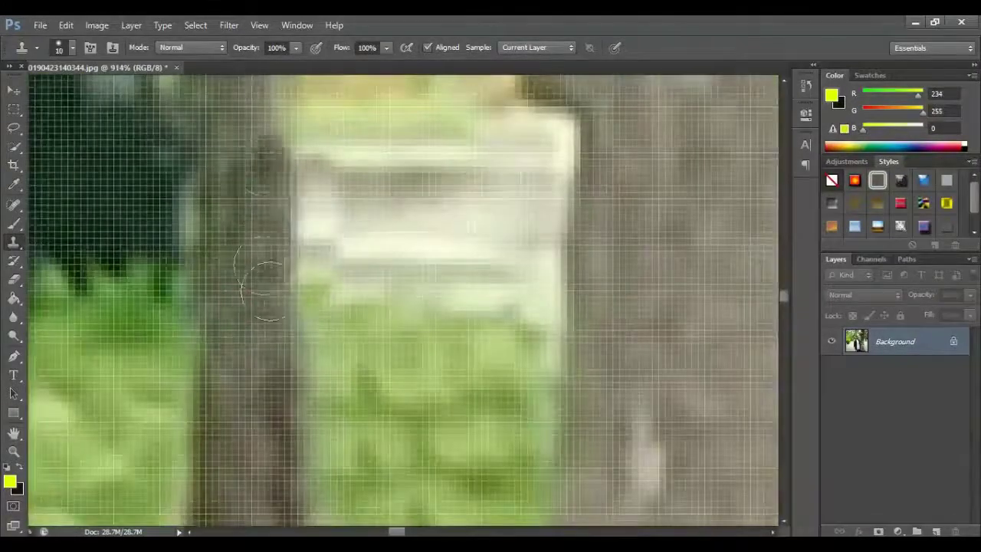
scroll(261, 287, down, 5)
scroll(537, 230, up, 5)
key(bracketright)
key(bracketright)
scroll(508, 252, up, 1)
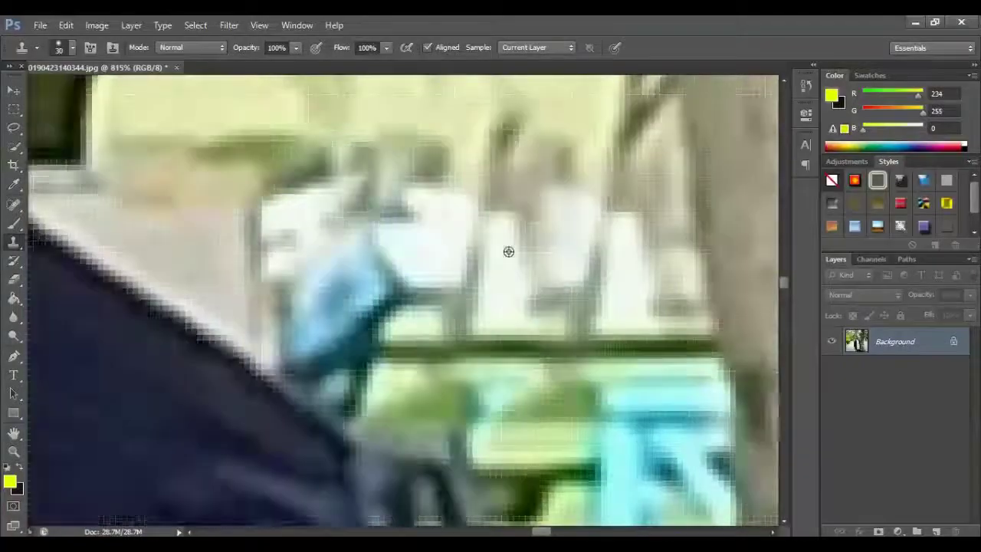
scroll(508, 251, down, 3)
scroll(438, 285, down, 3)
scroll(399, 322, down, 2)
scroll(357, 368, down, 1)
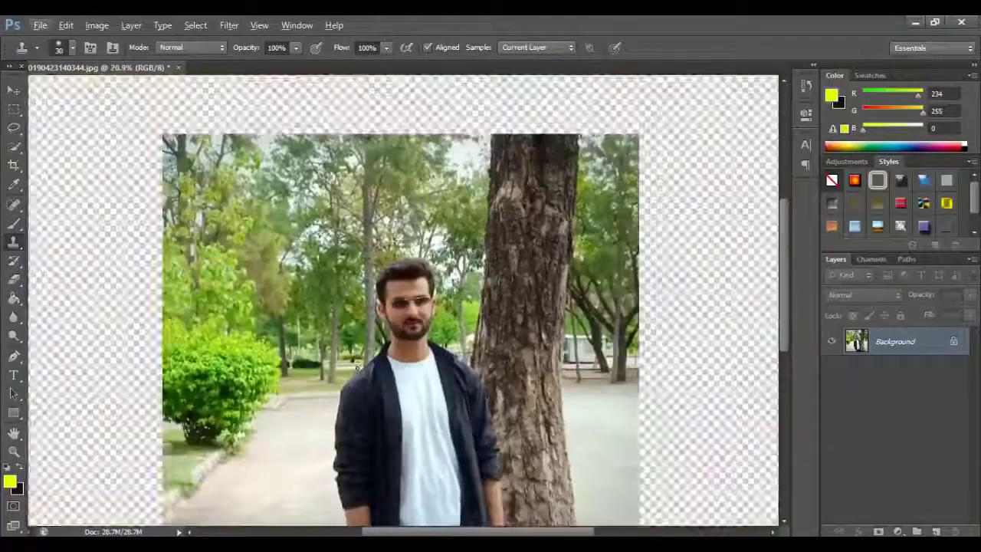
scroll(357, 367, up, 1)
Step: Try the Spot Healing Brush on the cheek mole, then undo it
scroll(385, 192, up, 1)
scroll(467, 164, up, 2)
scroll(529, 187, up, 2)
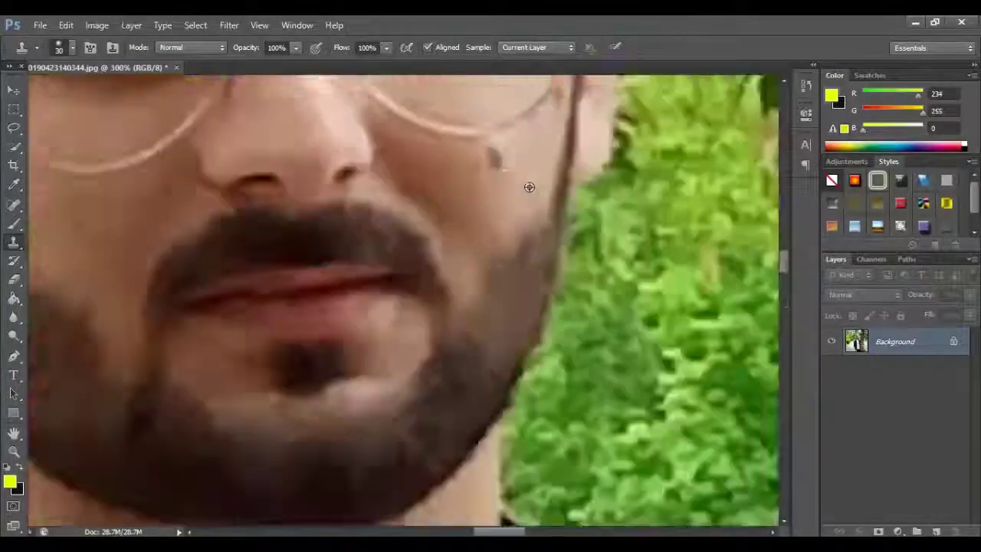
scroll(528, 187, up, 2)
key(j)
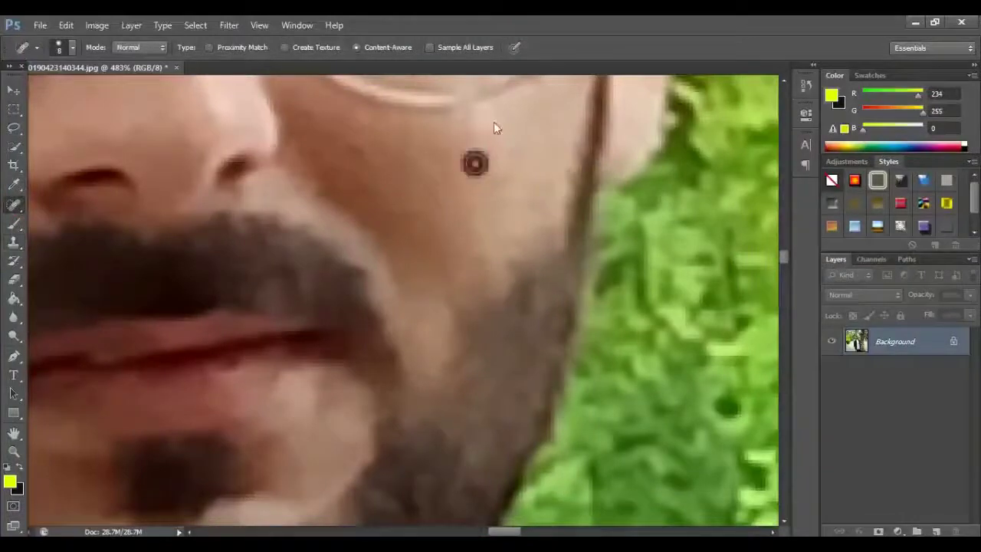
click(474, 164)
scroll(474, 164, down, 3)
scroll(478, 165, up, 2)
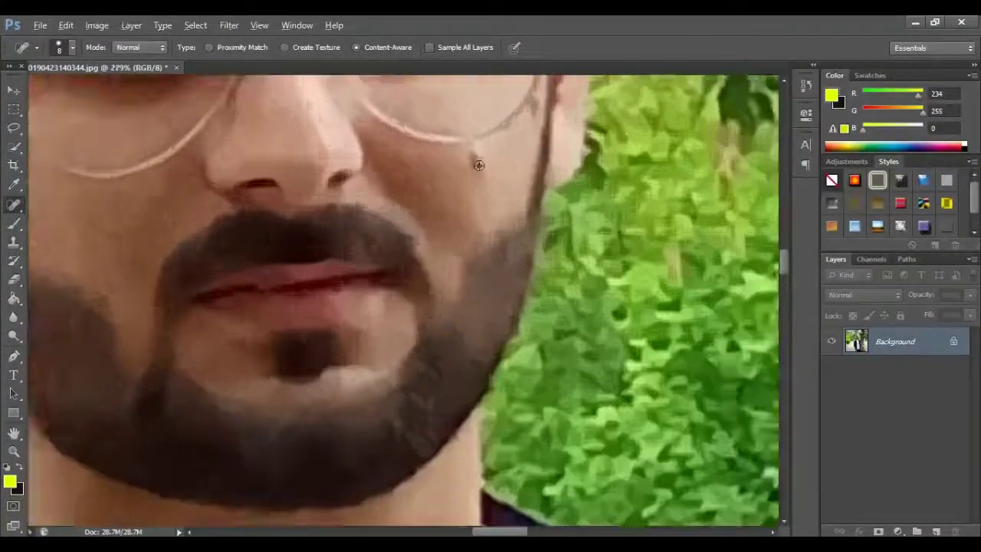
key(ctrl+z)
scroll(495, 283, up, 2)
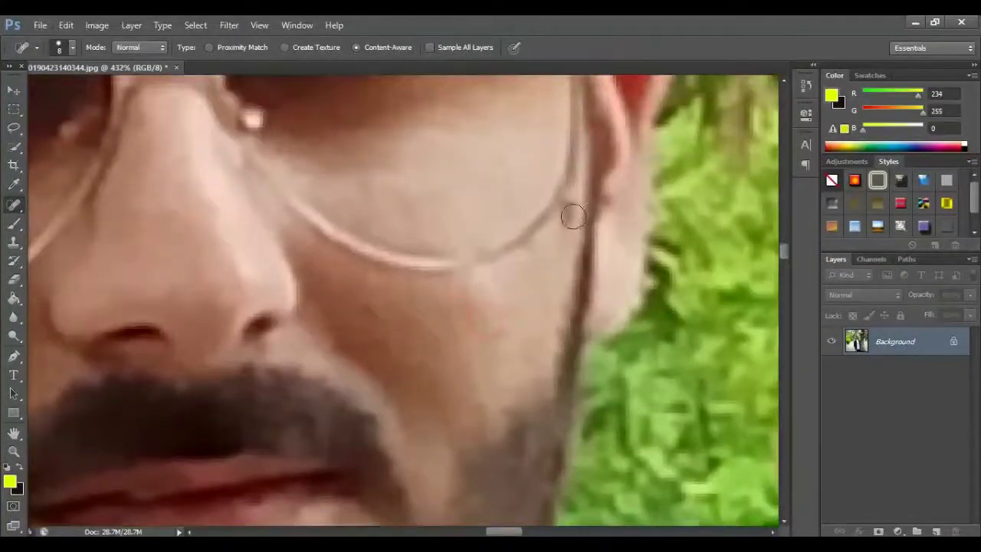
scroll(394, 338, down, 4)
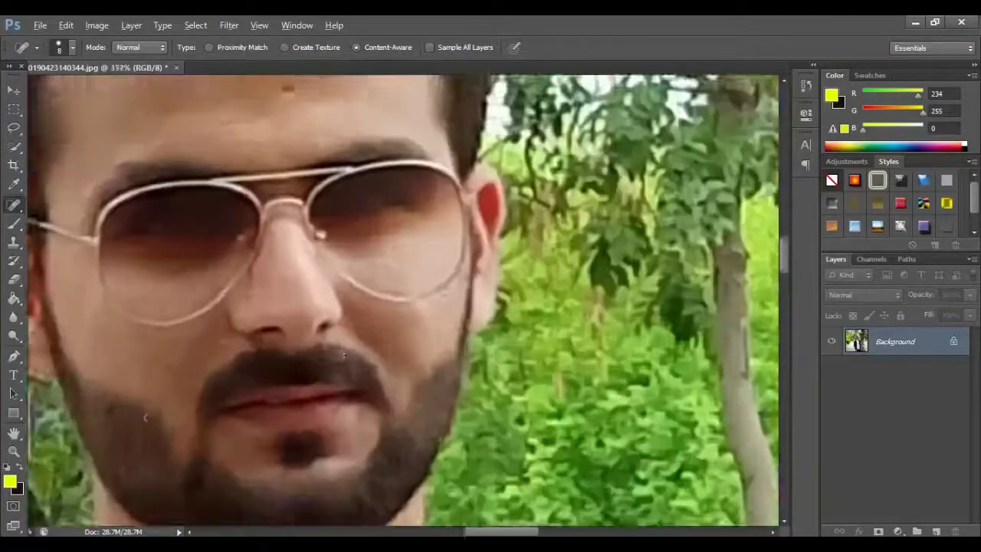
scroll(282, 230, up, 2)
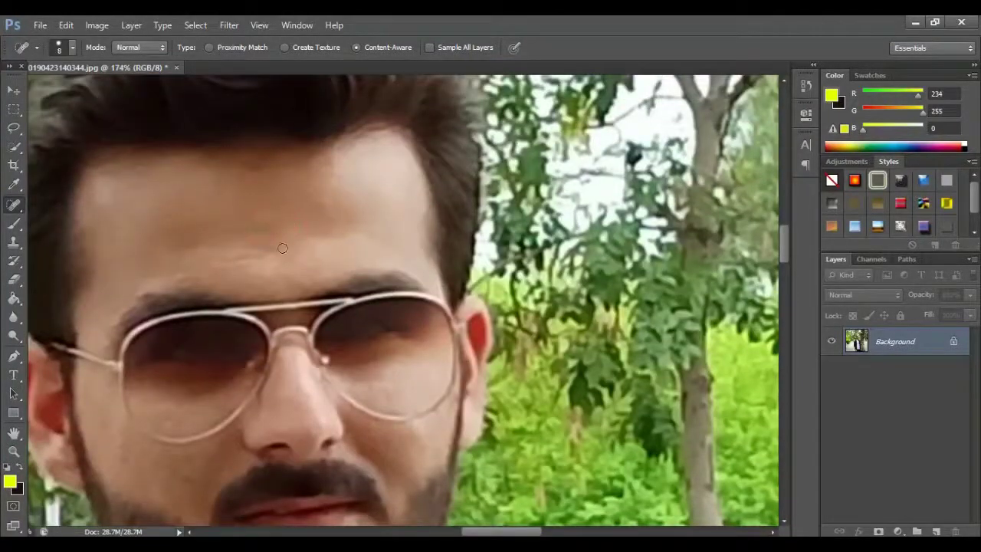
scroll(305, 198, down, 3)
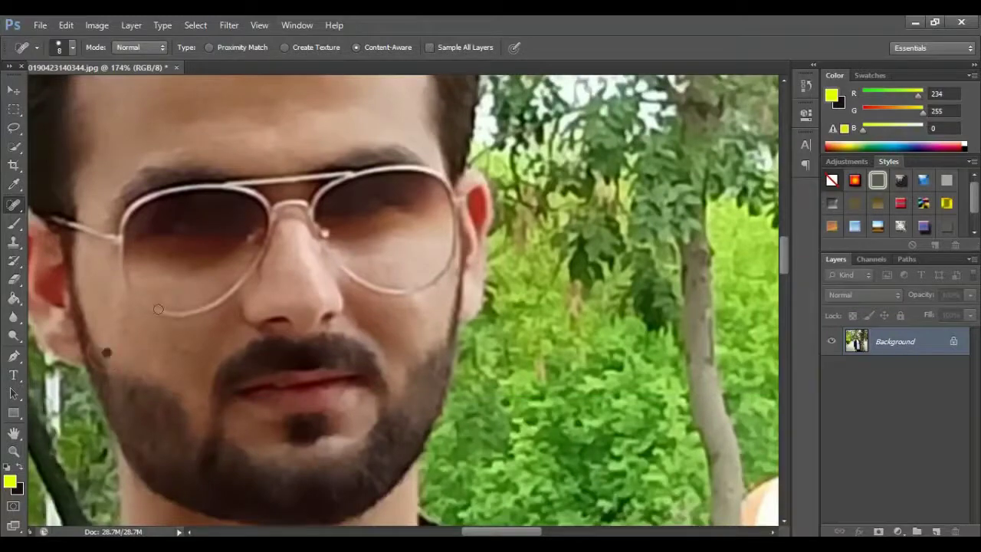
scroll(158, 309, down, 3)
scroll(361, 258, up, 3)
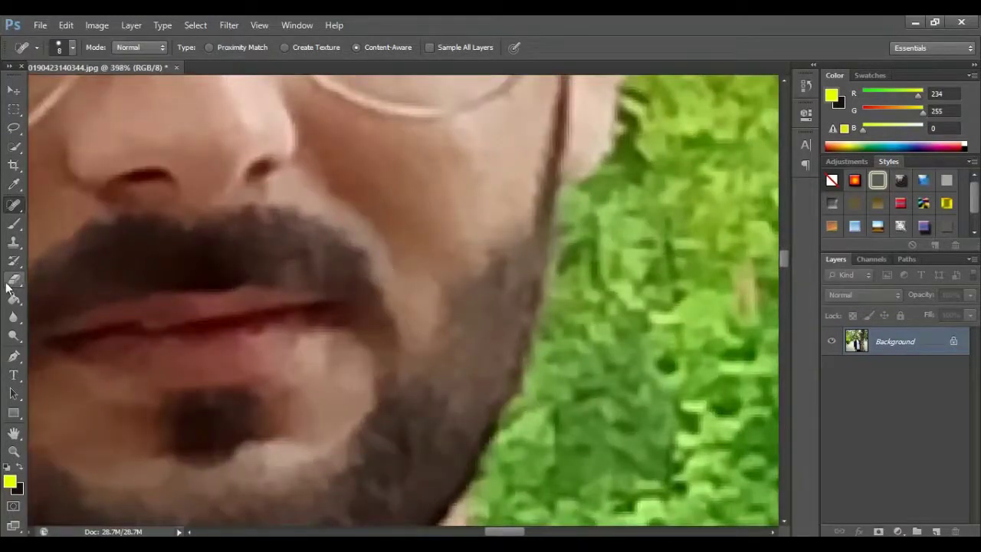
Step: Return to the Clone Stamp, zoom out to the whole portrait, and pick Quick Selection
key(s)
scroll(367, 252, up, 2)
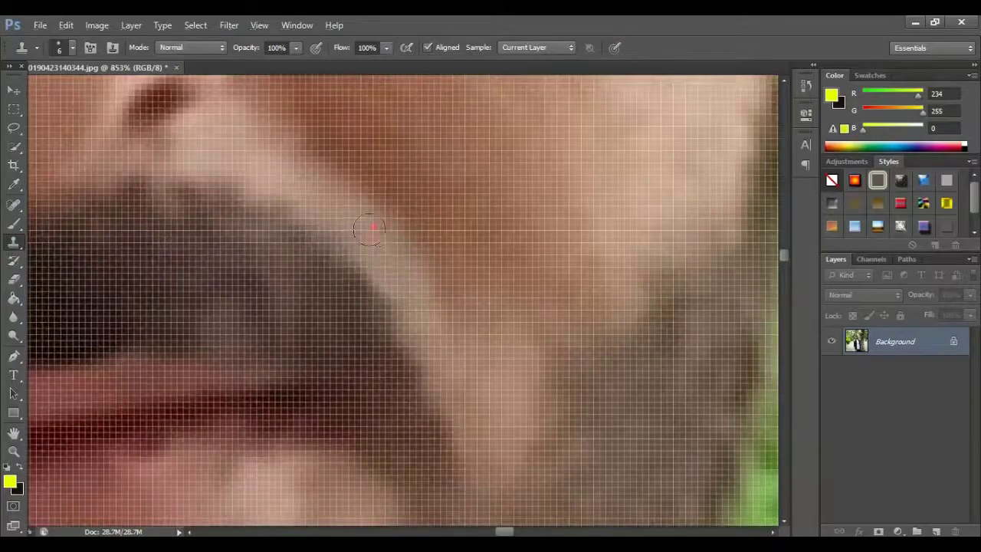
scroll(368, 228, down, 3)
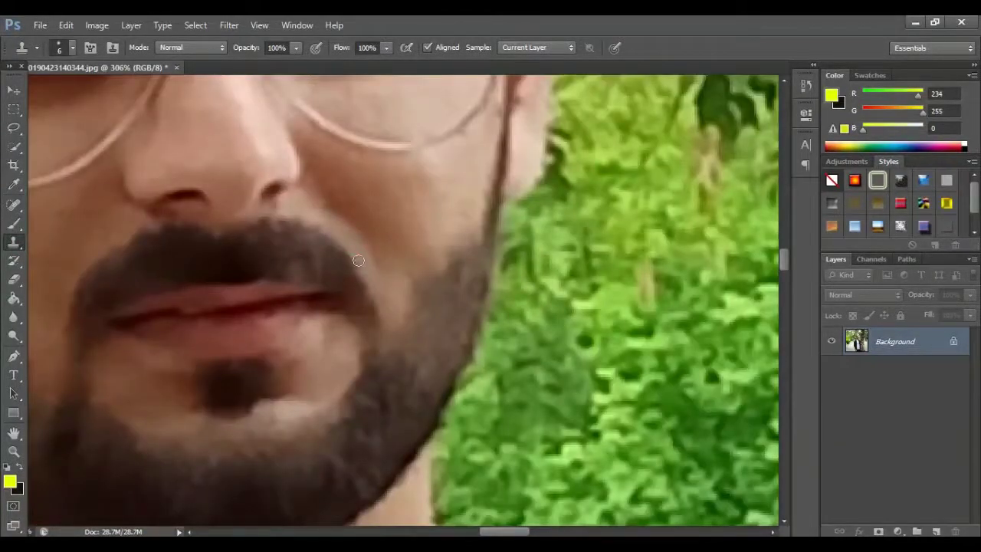
scroll(358, 260, down, 3)
scroll(368, 262, down, 3)
scroll(380, 262, down, 1)
scroll(387, 263, down, 1)
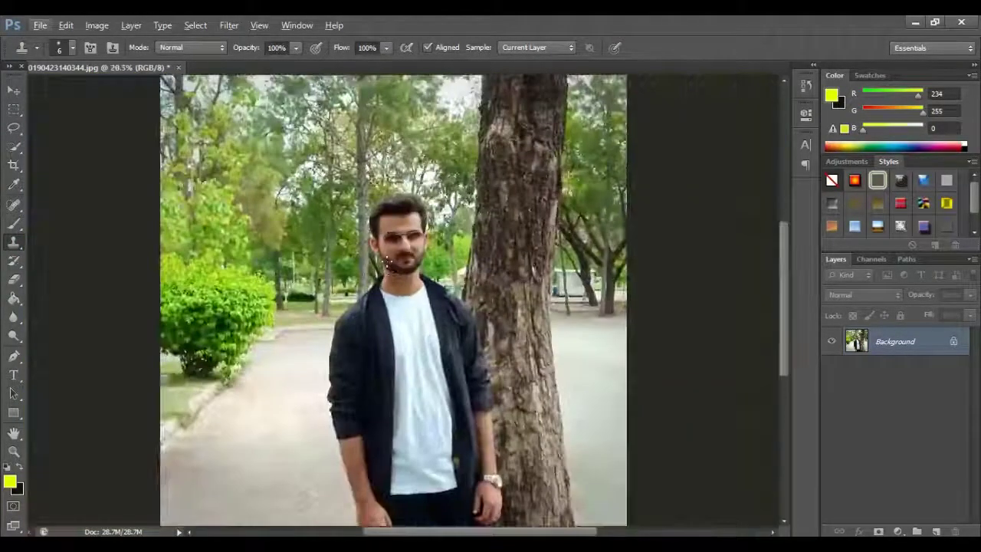
scroll(387, 263, up, 1)
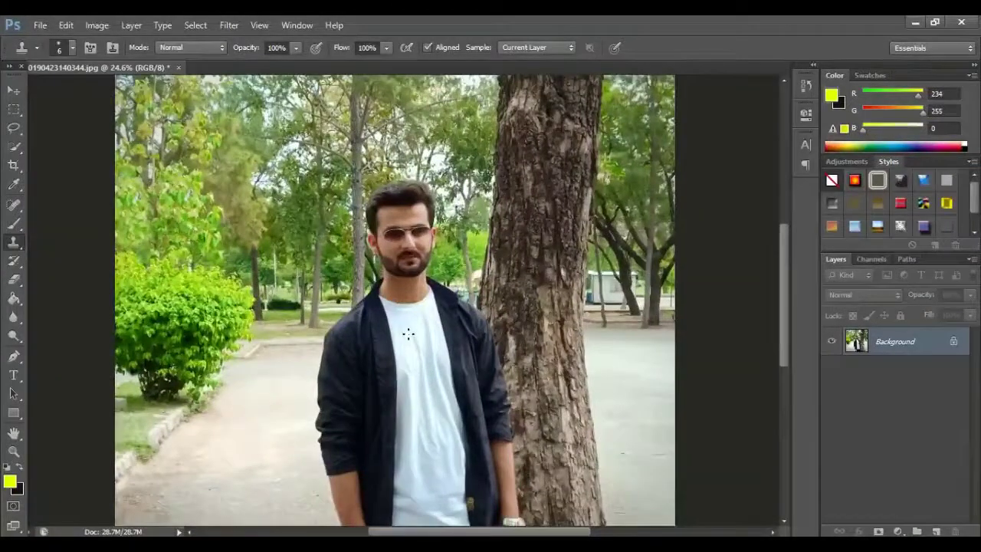
click(13, 147)
Step: Quick-select the man's head, shirt and jacket
scroll(393, 229, down, 1)
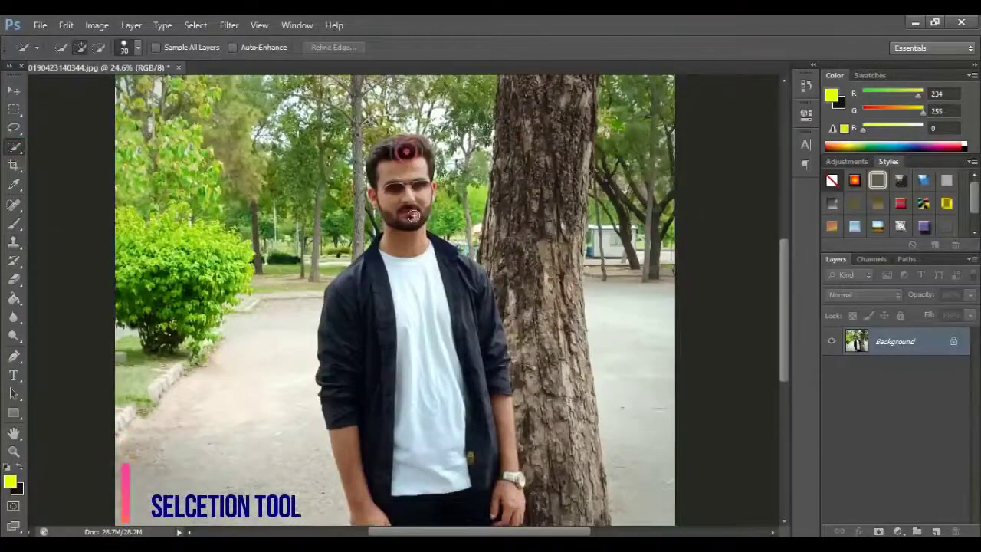
drag(413, 217, 344, 339)
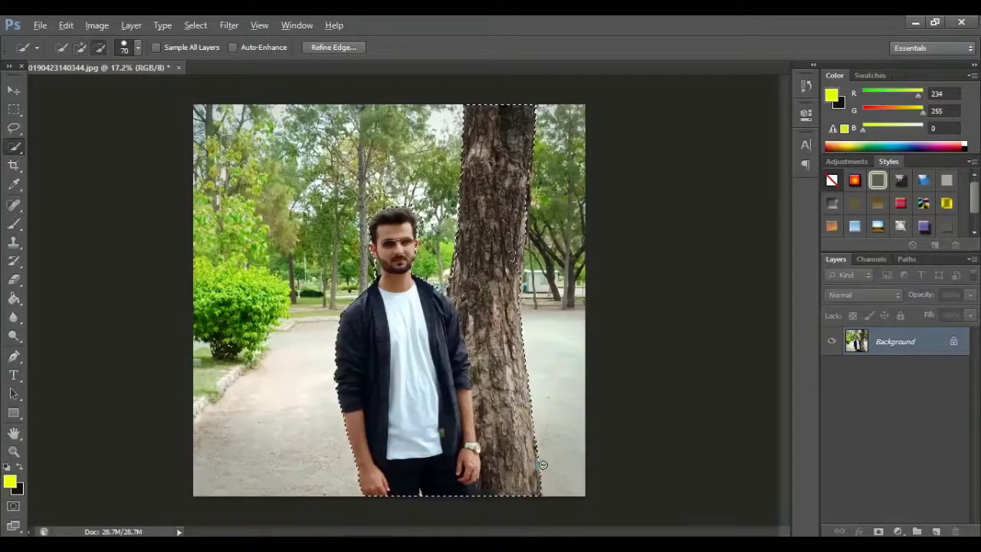
scroll(512, 296, up, 5)
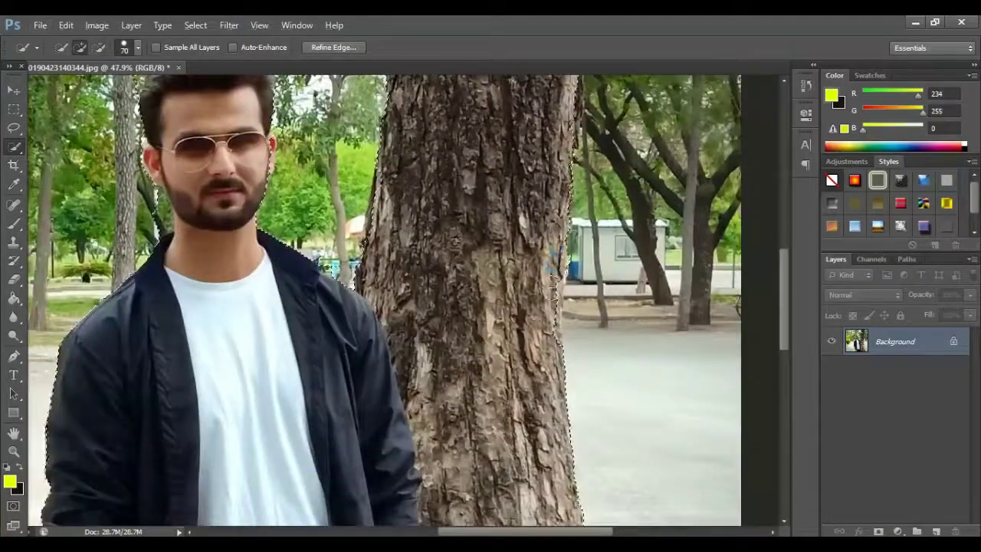
scroll(576, 301, up, 2)
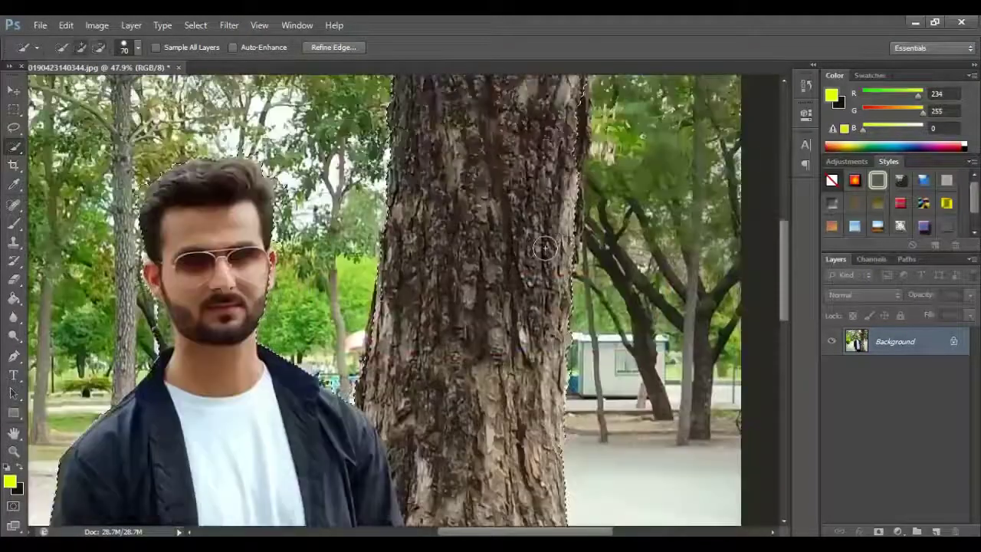
scroll(580, 285, up, 4)
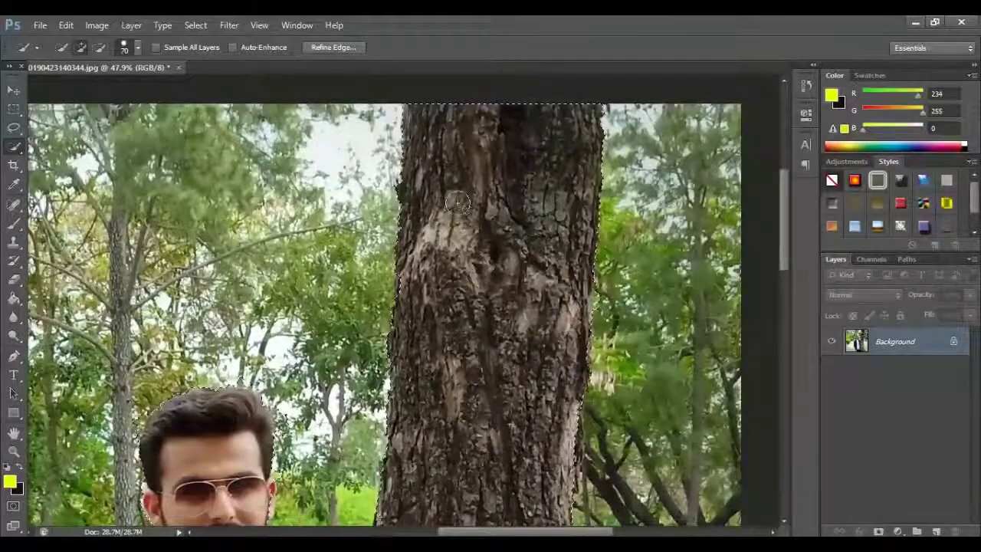
scroll(488, 241, down, 1)
scroll(488, 241, down, 3)
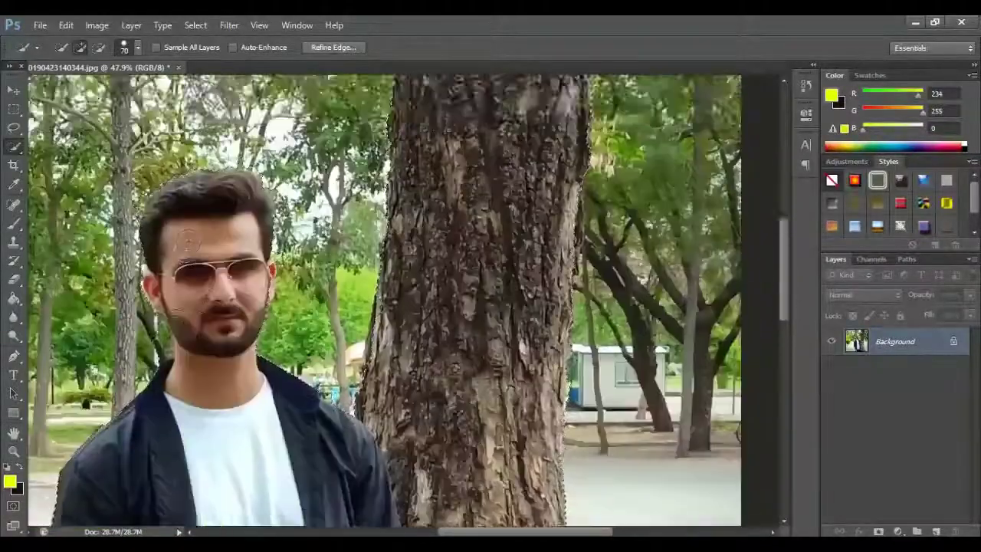
scroll(129, 223, up, 5)
Step: Subtract the tree background beside the jaw and ear using a smaller brush
key(bracketleft)
key(bracketleft)
key(bracketleft)
drag(207, 138, 186, 196)
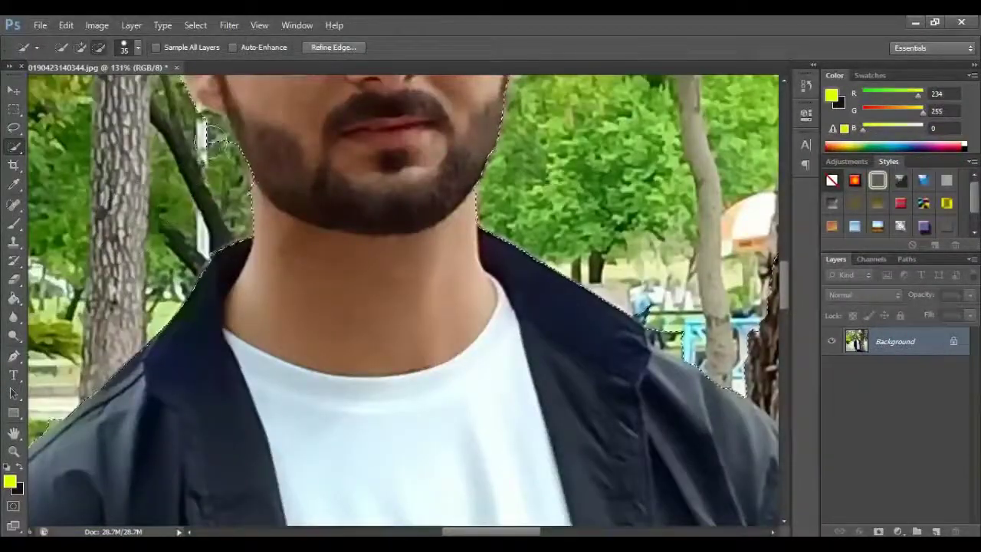
scroll(162, 234, up, 5)
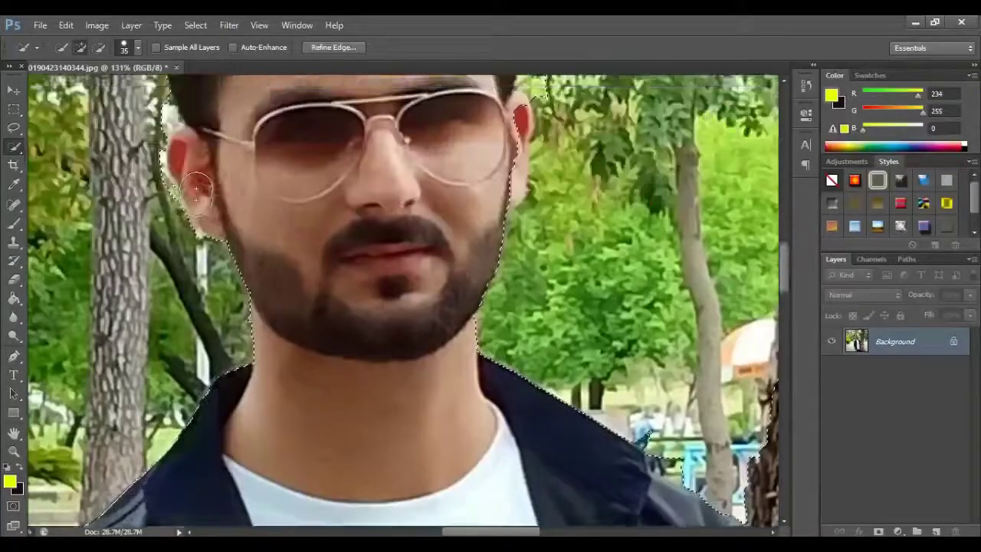
drag(152, 303, 161, 322)
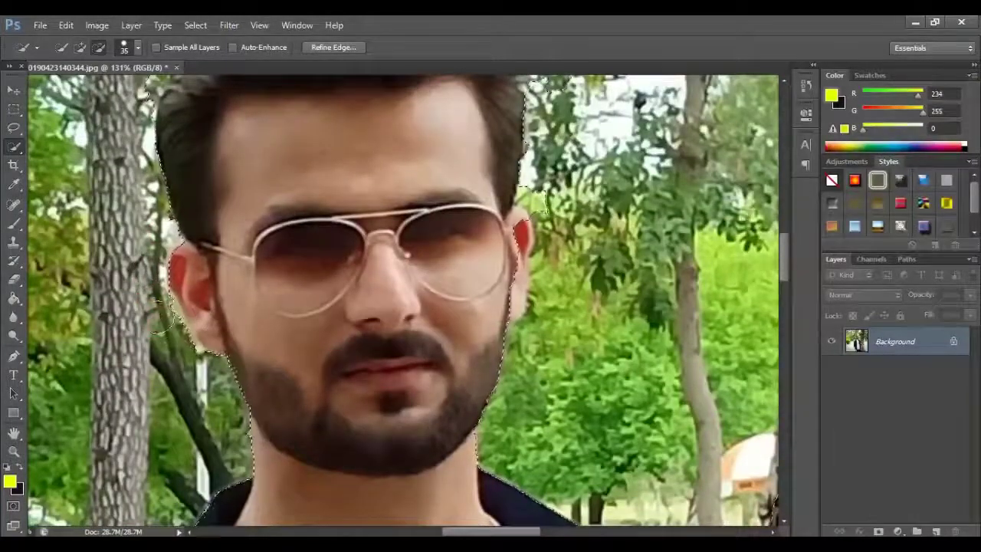
drag(173, 357, 189, 280)
scroll(147, 318, up, 5)
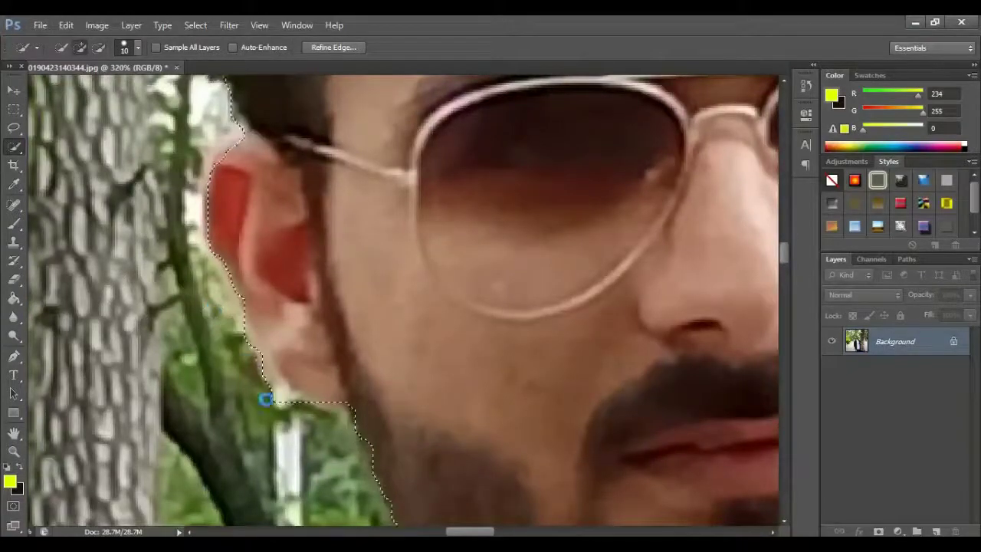
scroll(230, 253, down, 5)
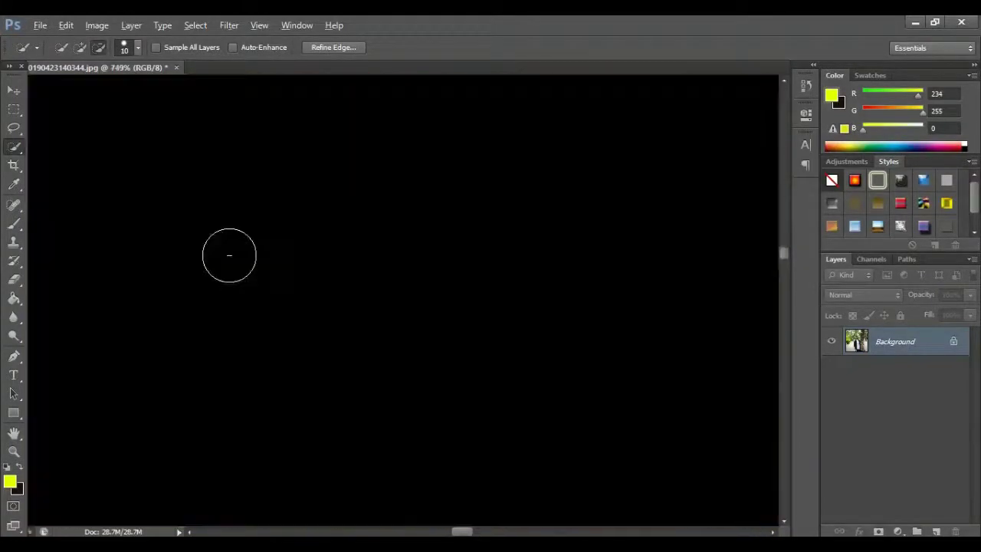
scroll(275, 256, up, 8)
scroll(275, 256, down, 5)
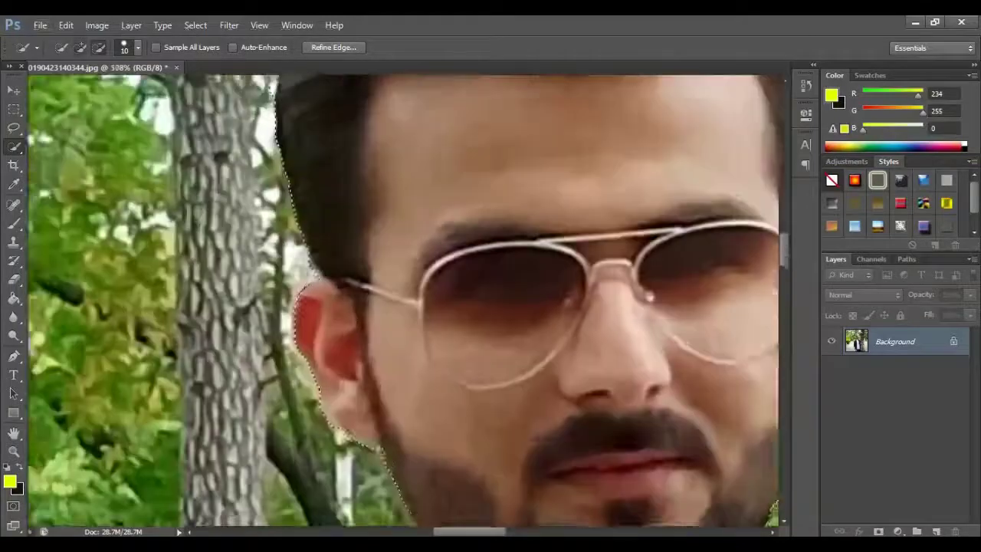
scroll(322, 303, up, 4)
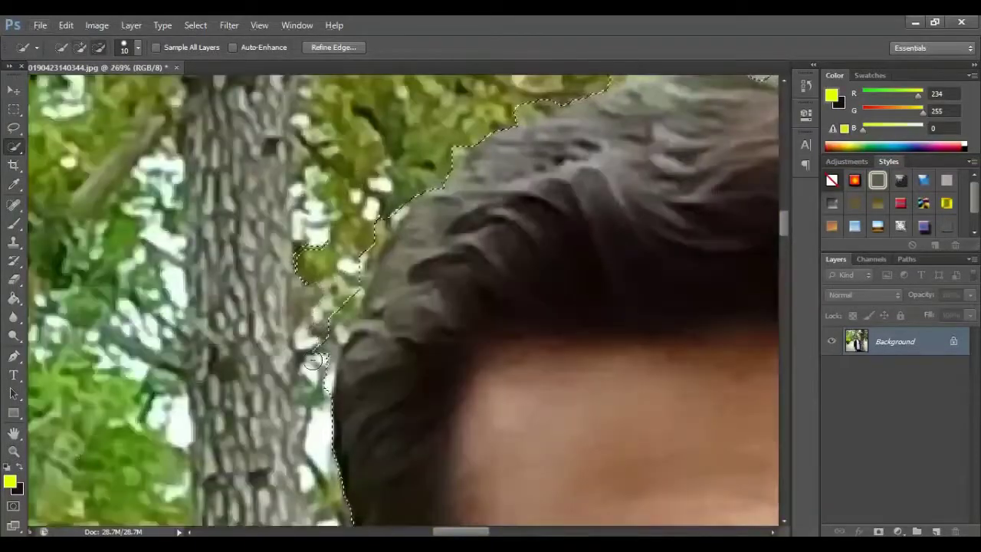
Step: Tighten the selection along the hair, dropping the leafy spur and adding the hair's top and right side
drag(313, 361, 316, 249)
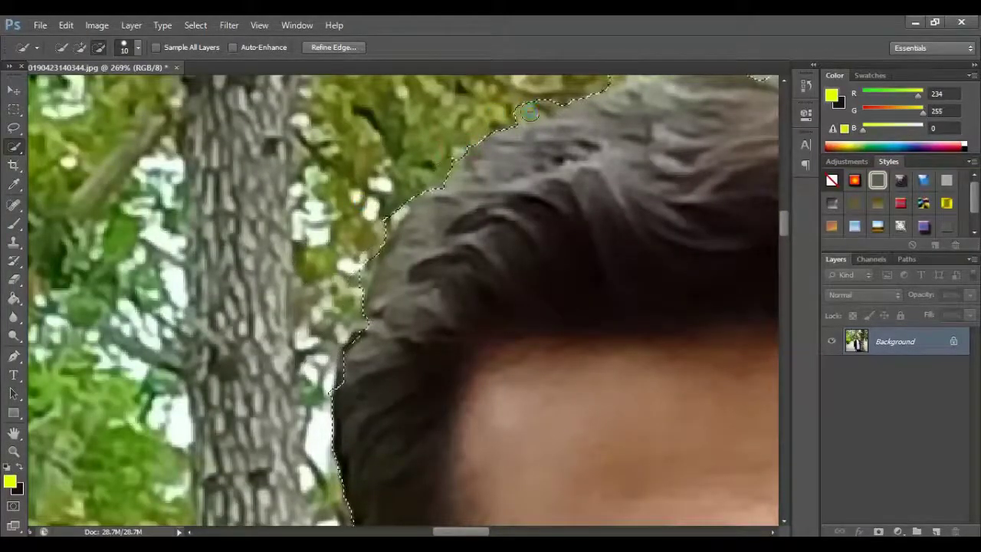
scroll(525, 108, down, 3)
scroll(525, 108, down, 2)
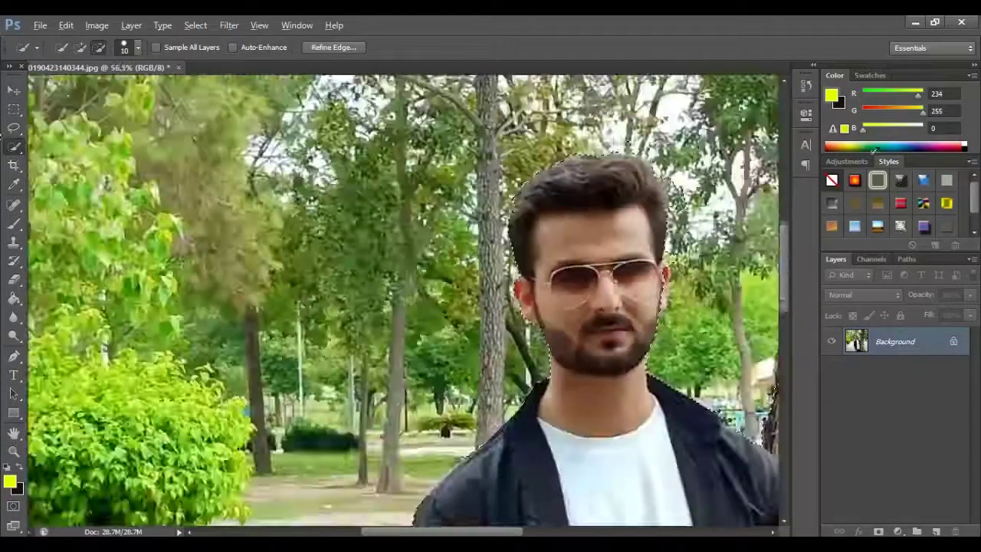
scroll(428, 118, up, 5)
drag(429, 119, 418, 142)
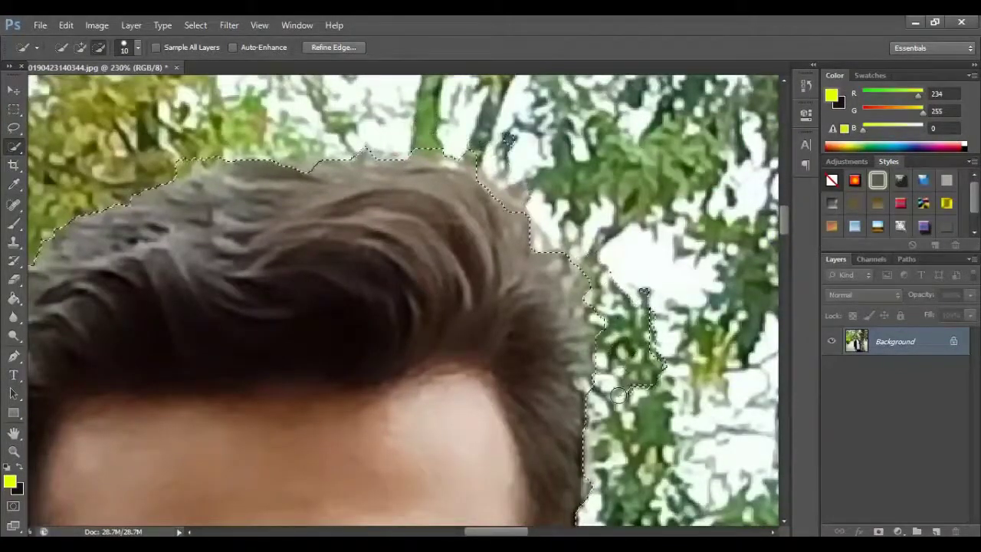
drag(647, 322, 652, 377)
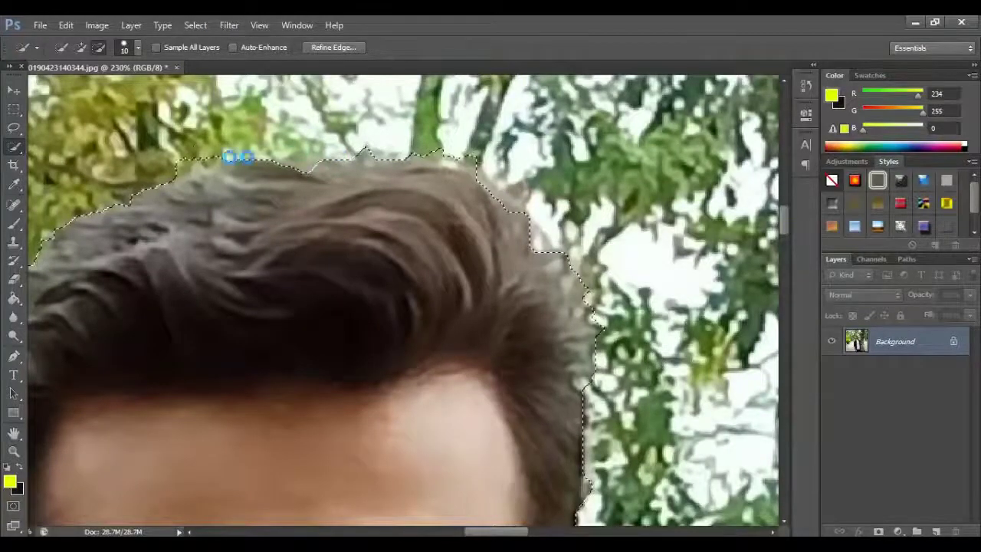
click(334, 46)
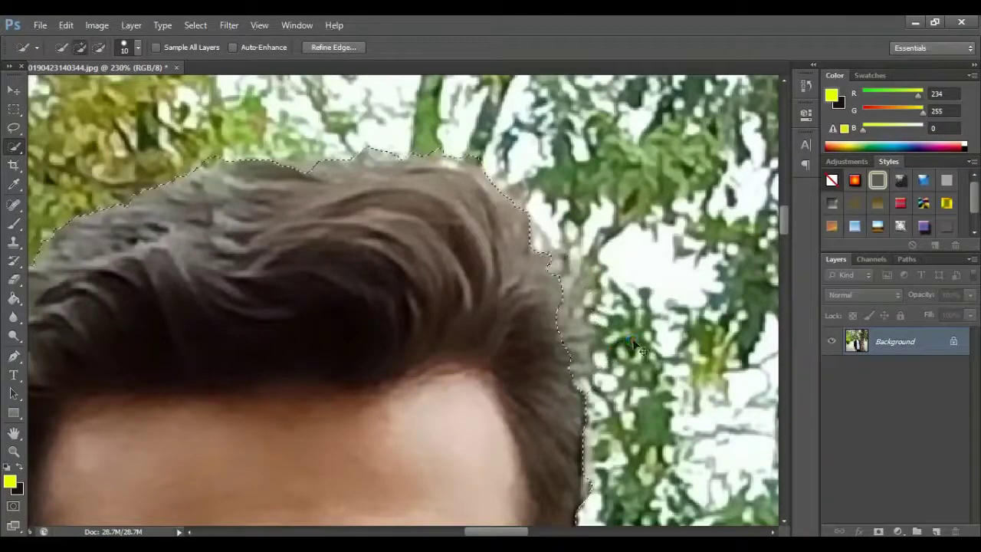
drag(634, 346, 603, 350)
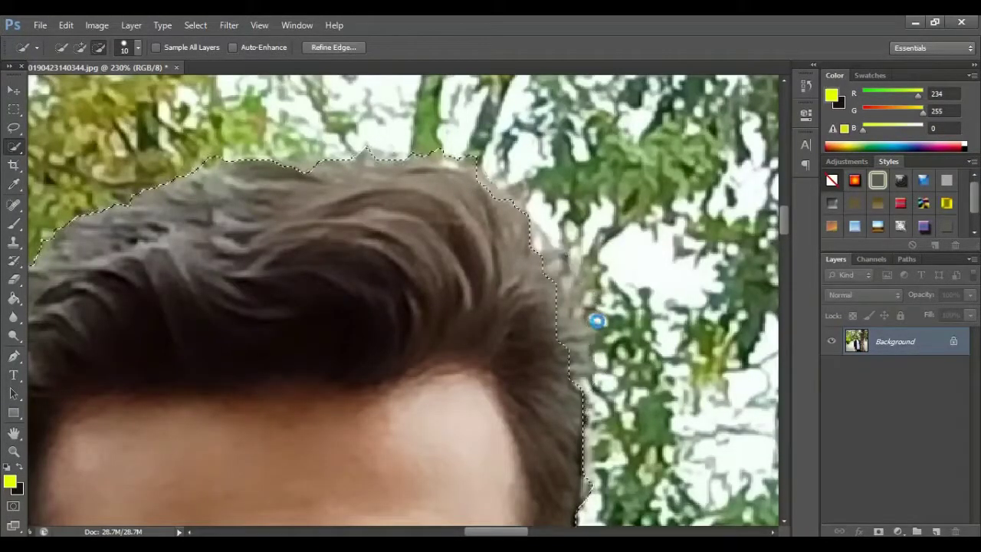
scroll(597, 321, down, 5)
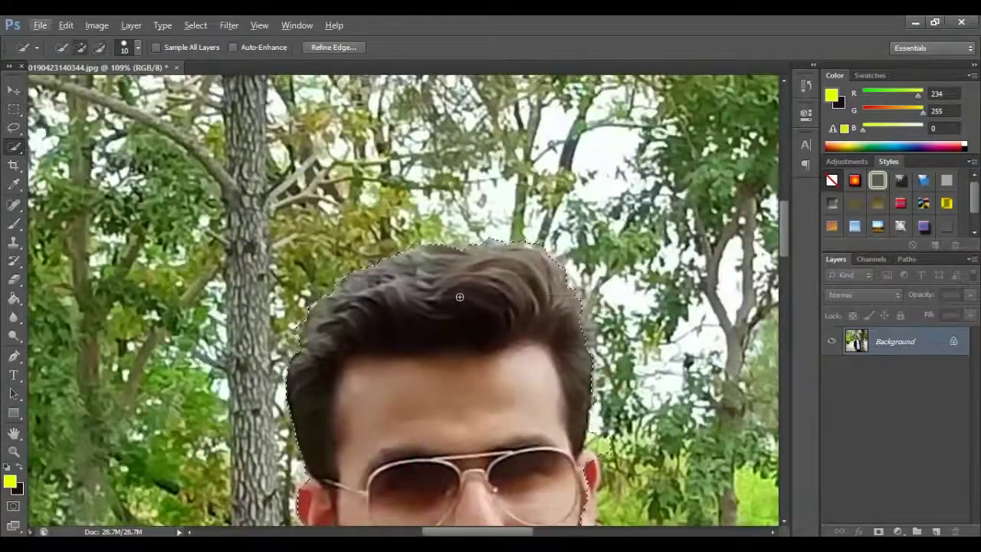
Step: Refine Edge with Smooth 7, Feather 2.2 px, Contrast 9%, brushing the hair outline
click(354, 47)
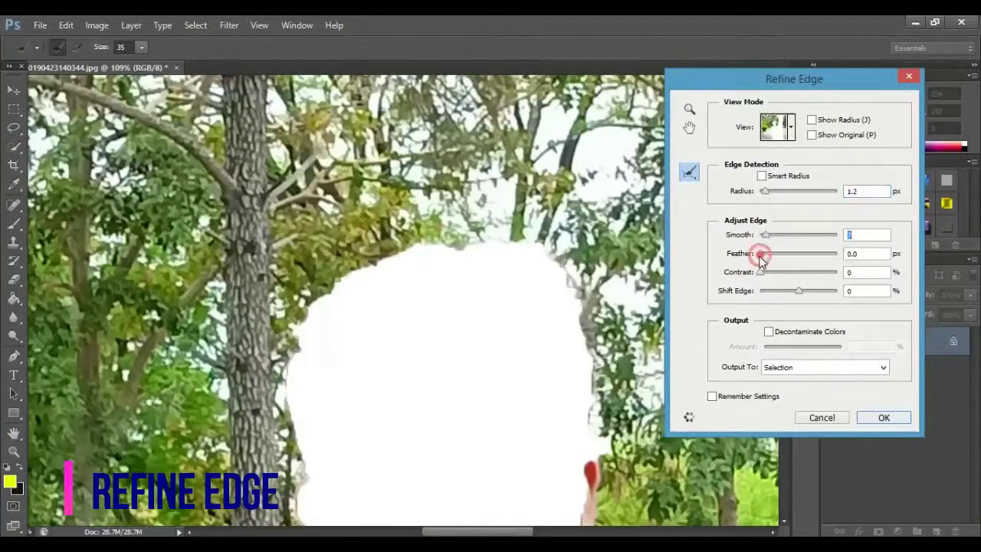
click(767, 273)
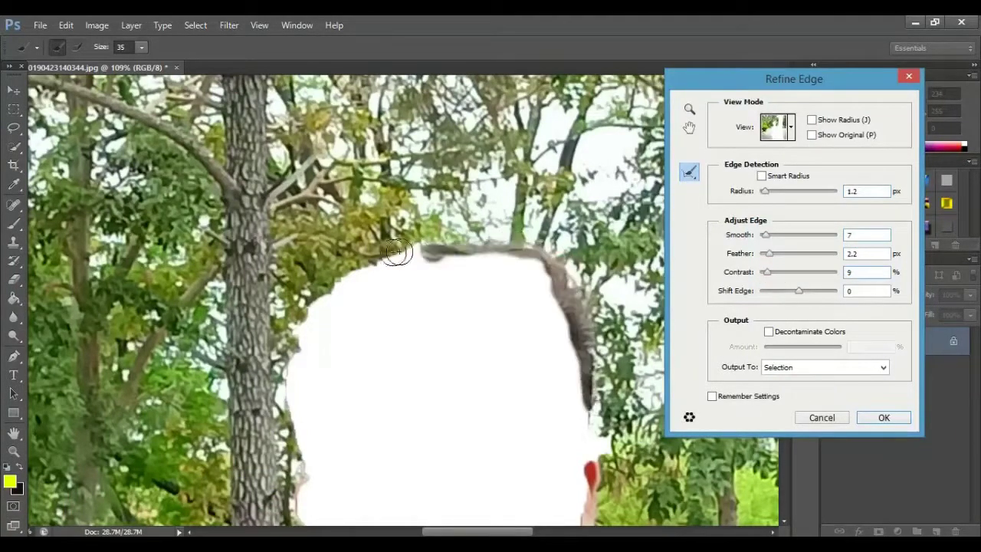
drag(397, 253, 282, 391)
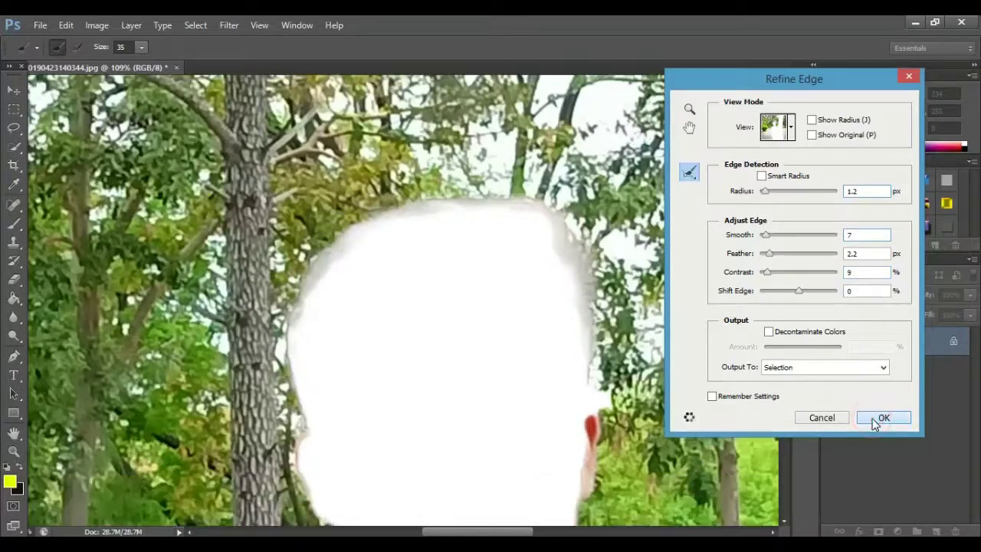
click(874, 417)
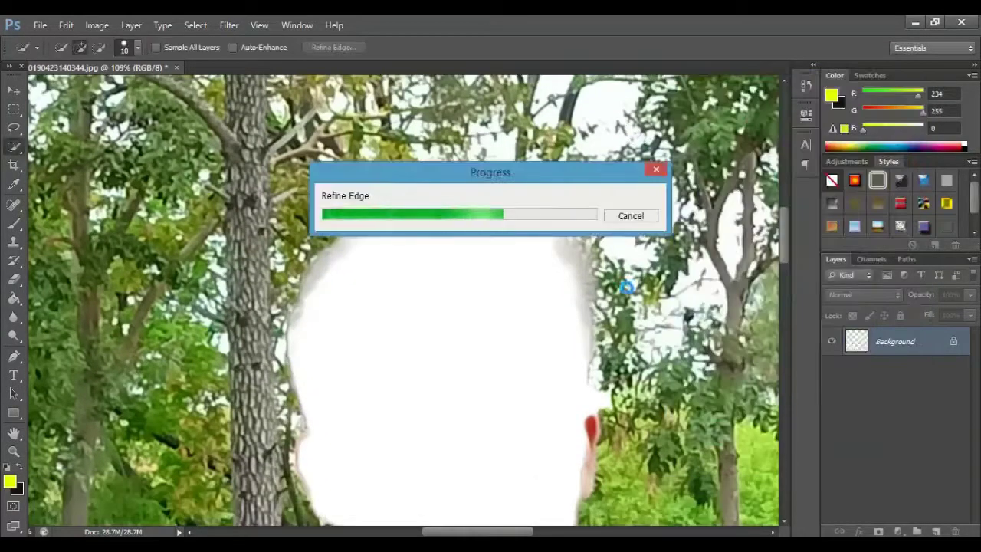
Step: Remove the leafy area by the ear and refine the jaw edge, then fit the photo on screen
scroll(590, 222, up, 5)
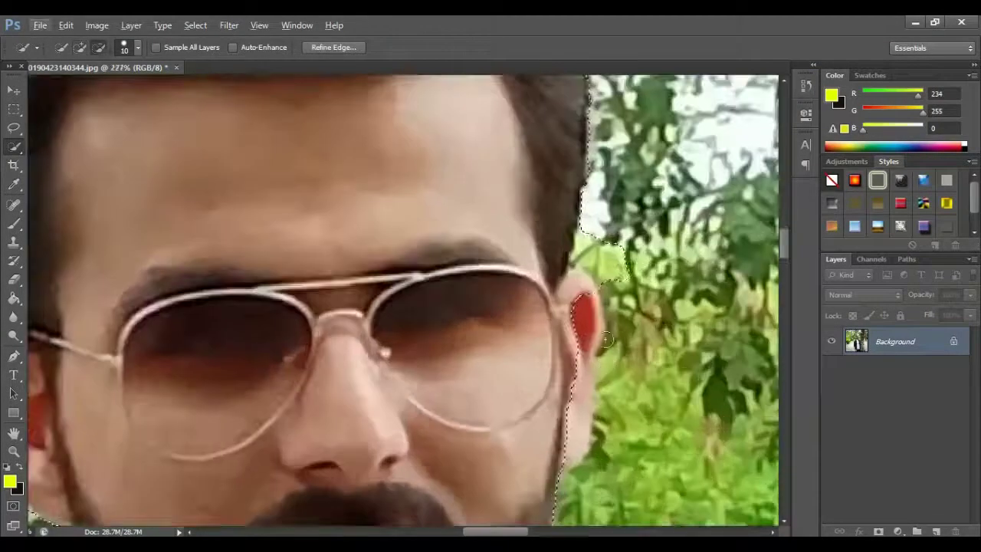
drag(590, 222, 611, 242)
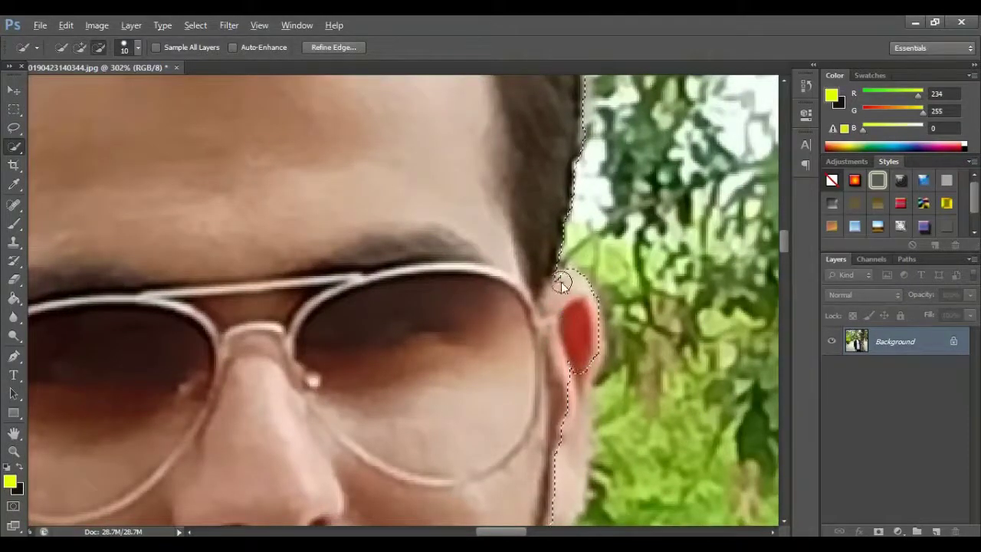
scroll(562, 442, down, 3)
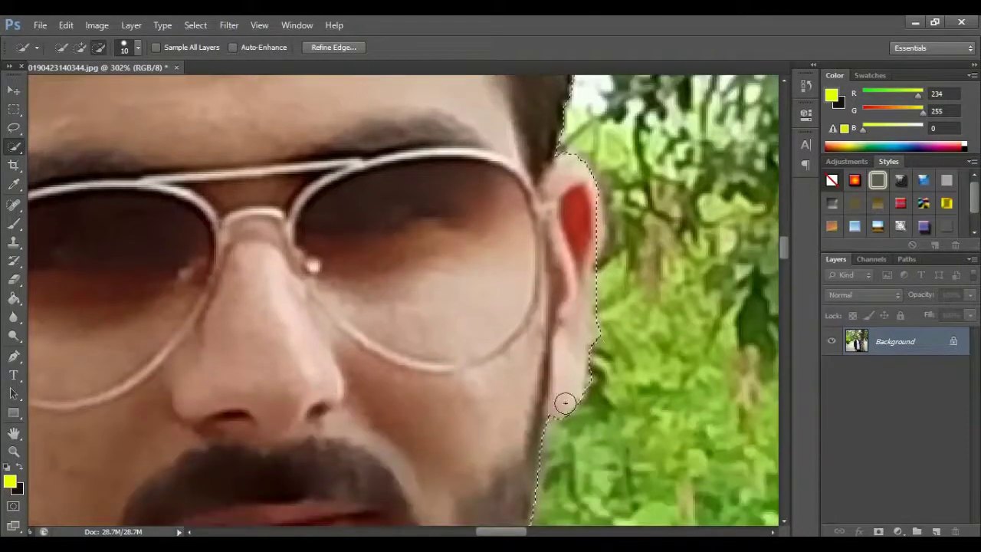
drag(565, 403, 615, 342)
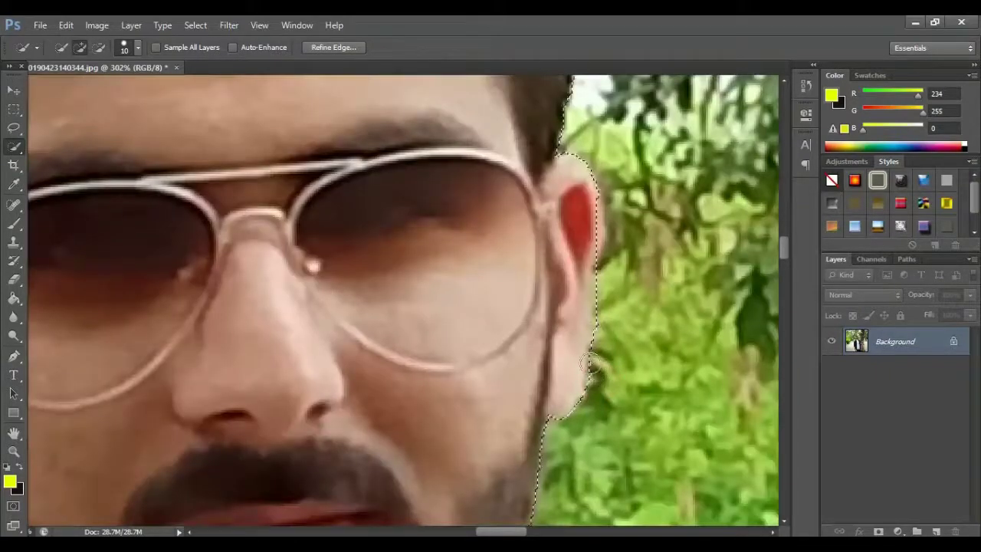
key(ctrl+0)
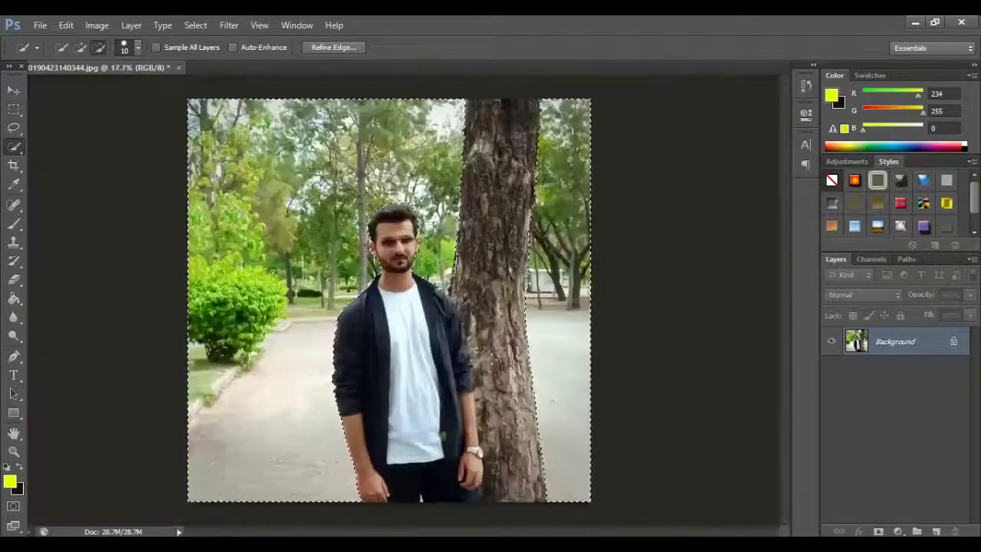
scroll(407, 299, up, 3)
scroll(407, 299, down, 2)
scroll(406, 299, up, 3)
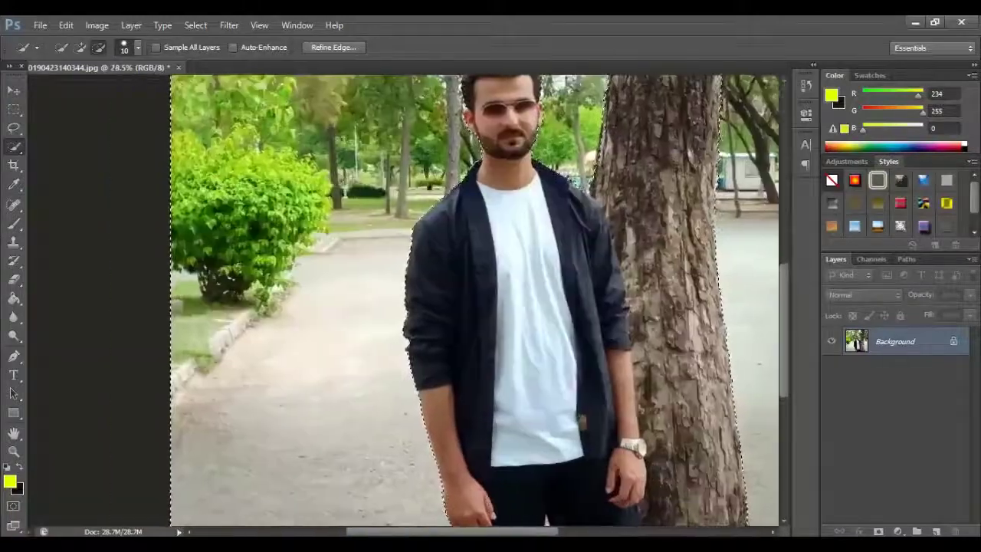
scroll(546, 524, up, 3)
scroll(537, 513, up, 2)
scroll(508, 492, up, 2)
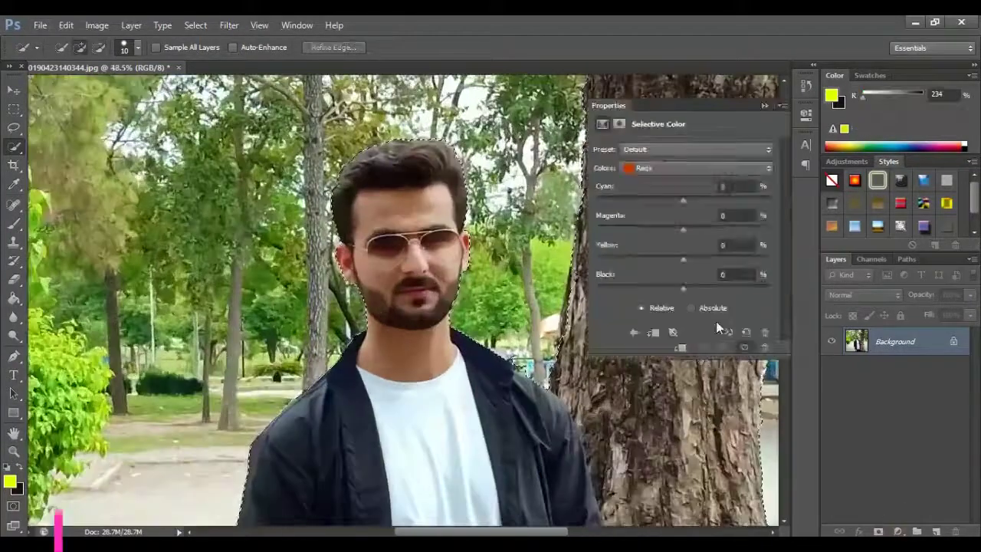
Step: Add a Selective Color layer that deepens the Blacks with Black +43
click(674, 167)
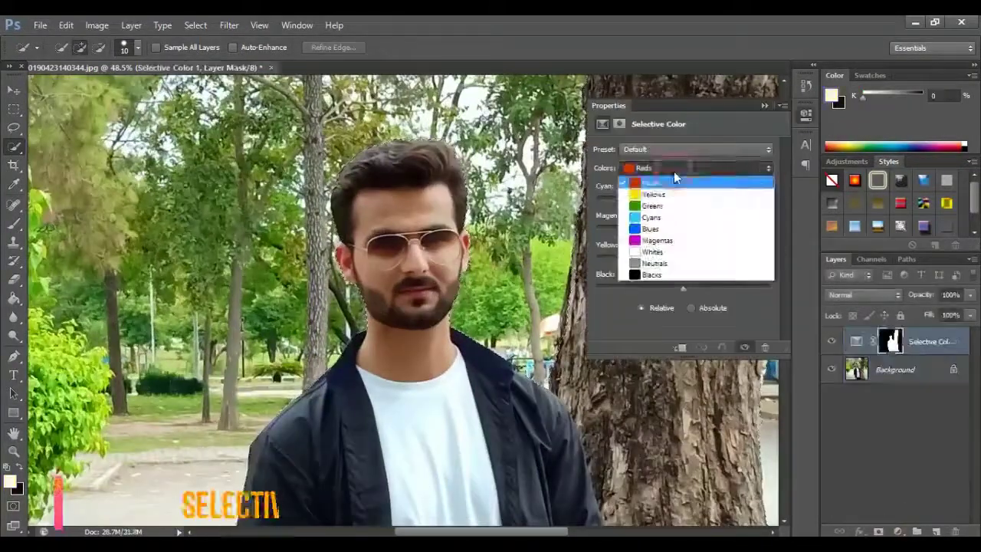
click(667, 276)
mouse_move(683, 286)
mouse_down()
mouse_move(718, 294)
mouse_move(699, 296)
mouse_up()
click(764, 106)
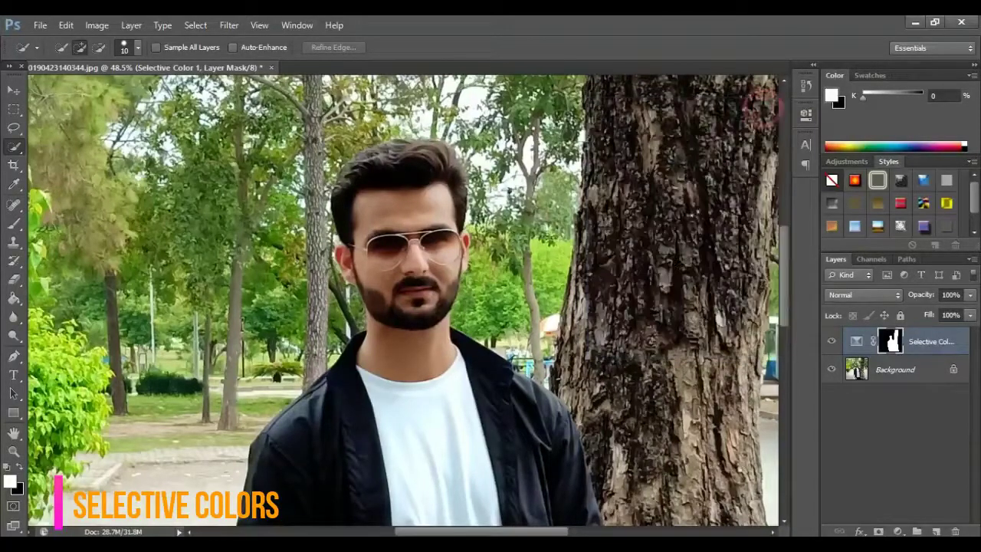
key(ctrl+0)
Step: Reselect the Background layer and load the adjustment mask as a selection
click(895, 369)
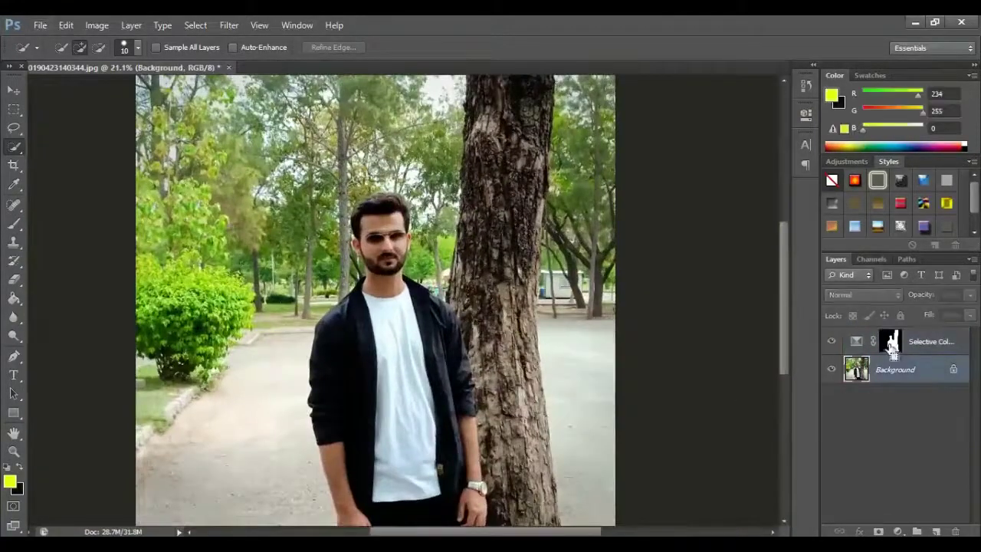
ctrl+click(889, 341)
right_click(402, 247)
key(Escape)
Step: Add a second Selective Color layer setting Yellows to Cyan +72 and Magenta -28
click(898, 531)
click(889, 521)
click(711, 167)
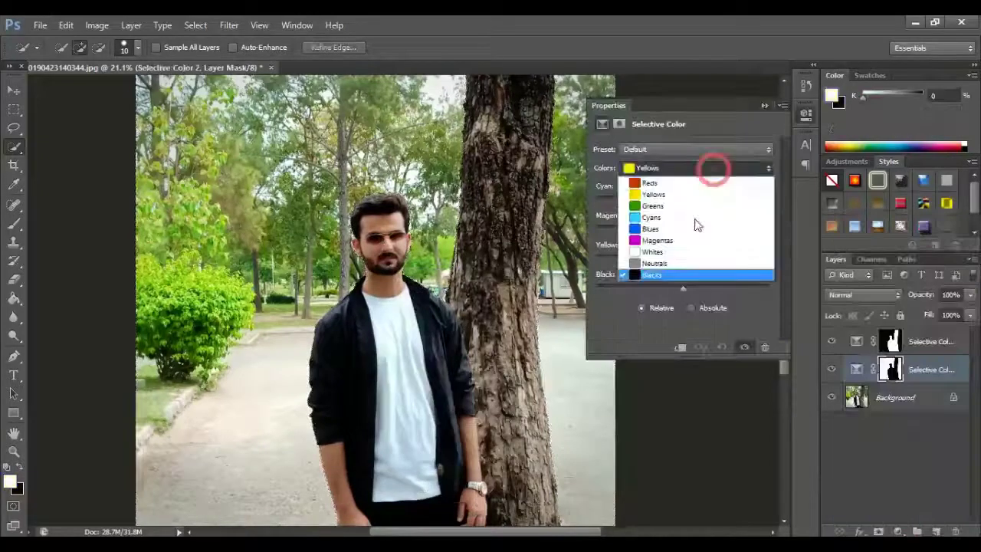
click(652, 190)
mouse_move(683, 199)
mouse_down()
mouse_move(630, 199)
mouse_move(746, 199)
mouse_up()
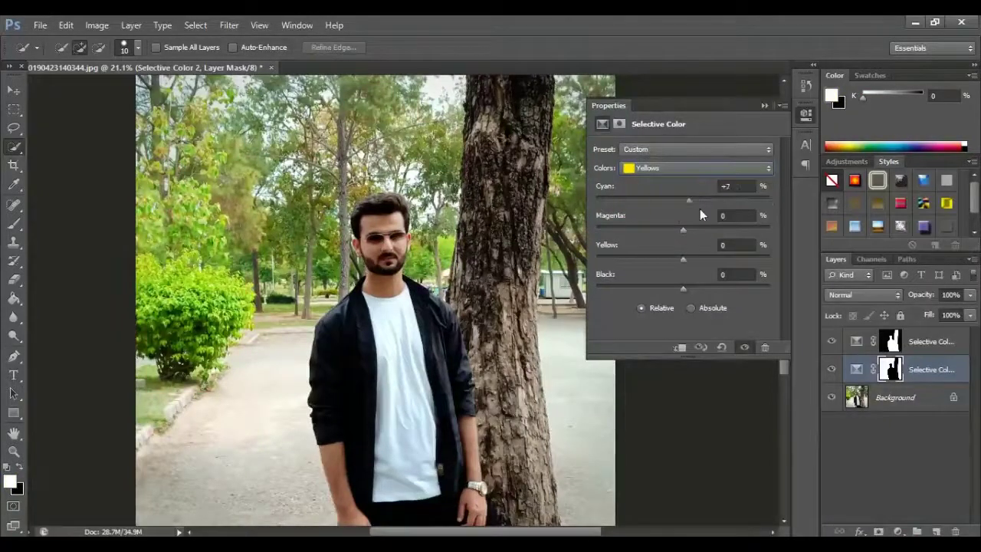
drag(682, 229, 655, 230)
drag(821, 249, 658, 230)
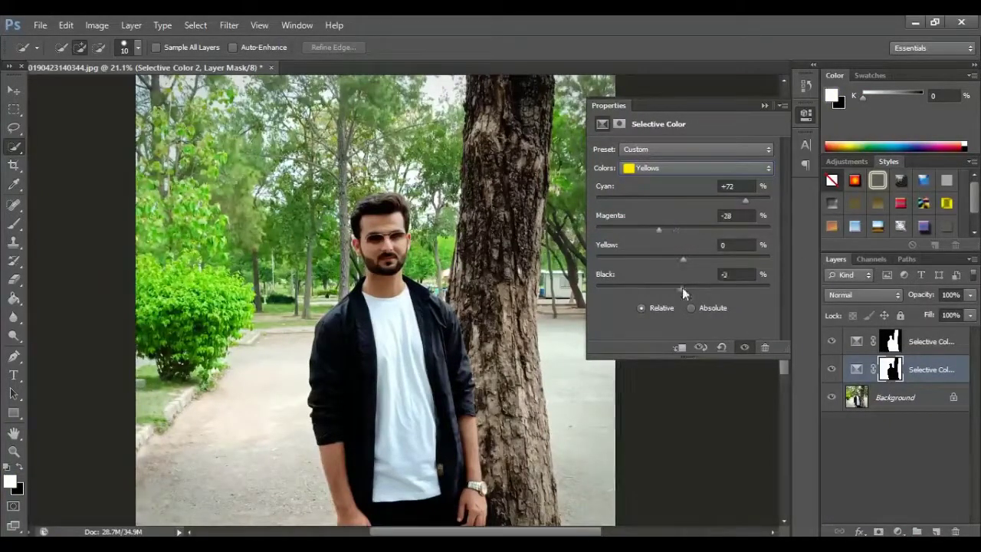
drag(683, 289, 691, 292)
click(764, 105)
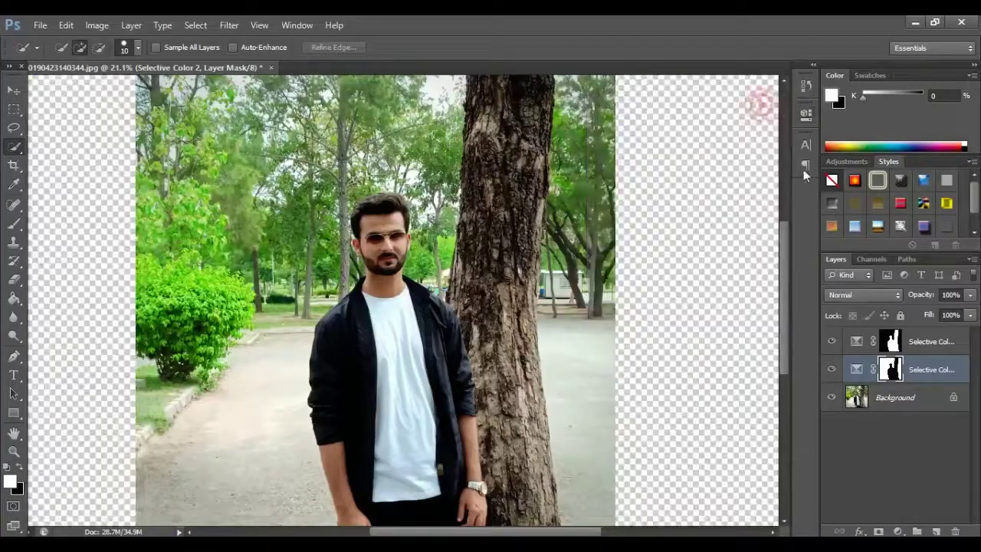
Step: Check the Selective Color 1 mask, then make the Background layer active
alt+click(894, 343)
click(890, 371)
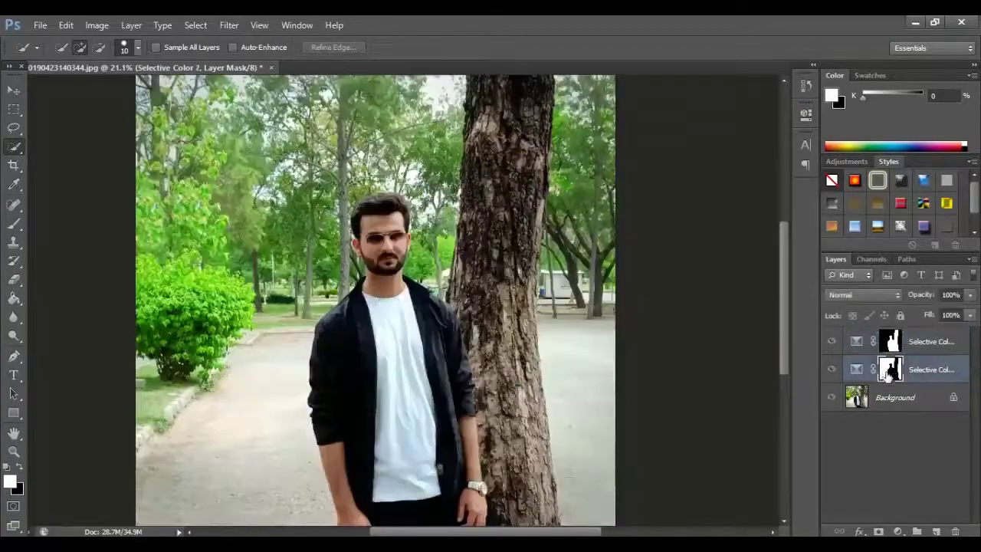
alt+click(890, 371)
click(854, 400)
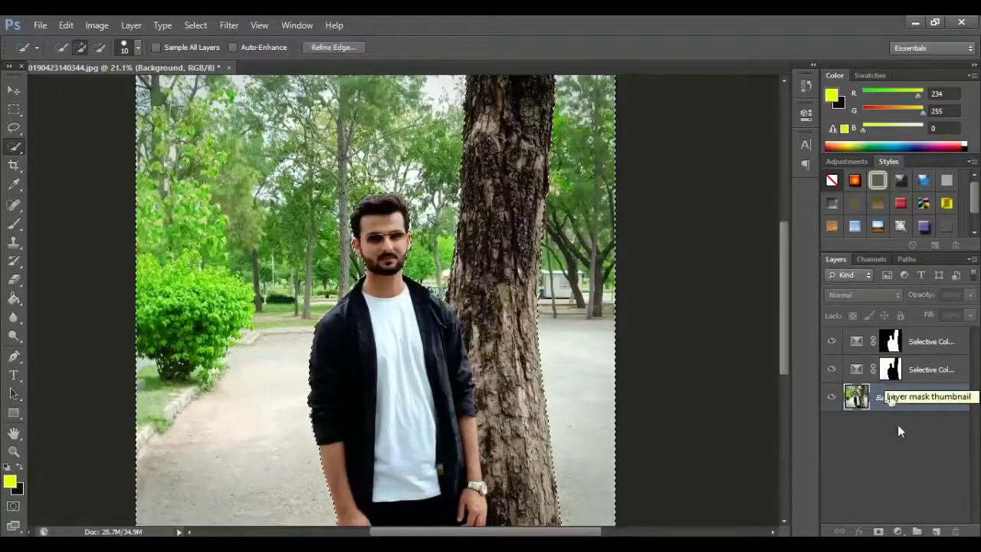
Step: Add a third Selective Color layer setting Greens to Yellow +92 and Black +65
click(897, 531)
click(905, 528)
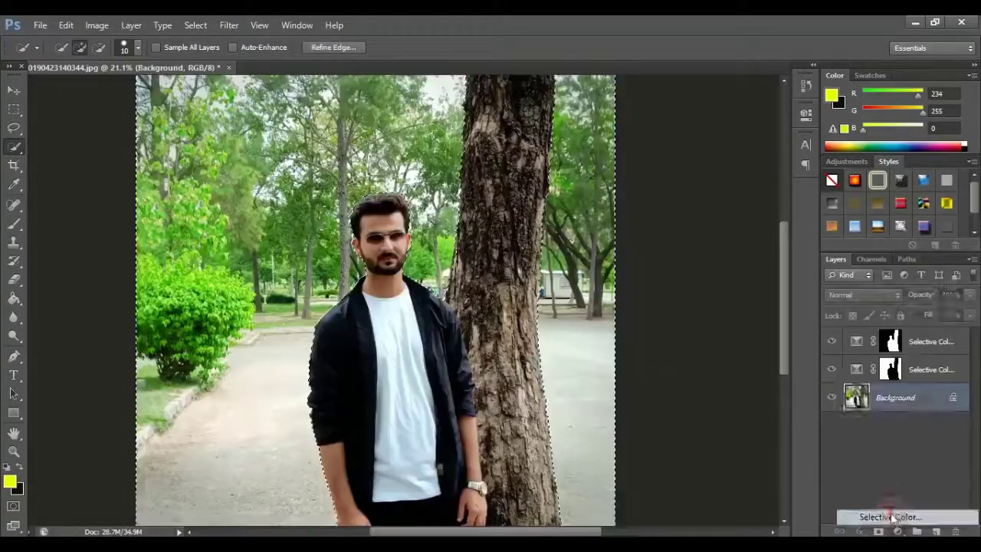
click(705, 168)
click(708, 205)
drag(682, 199, 738, 199)
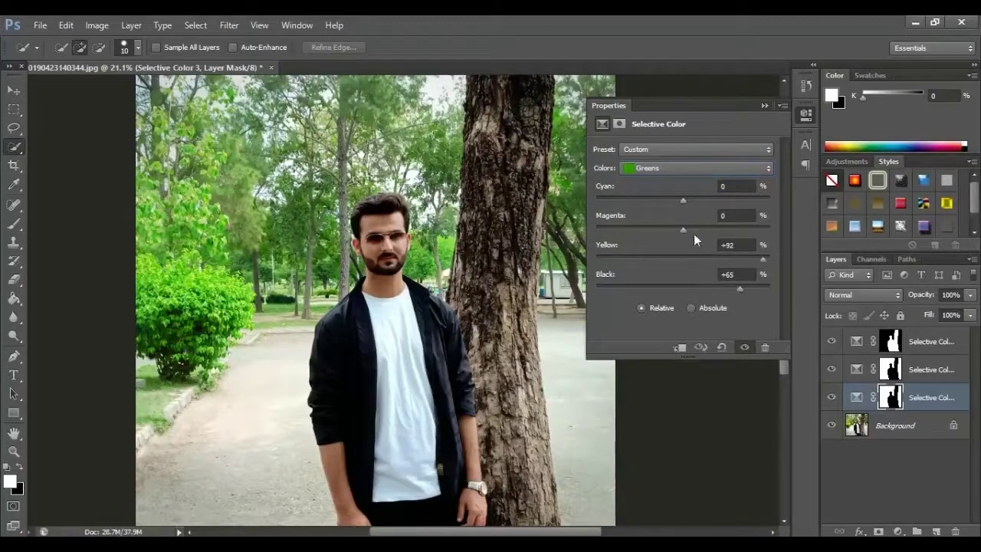
click(762, 105)
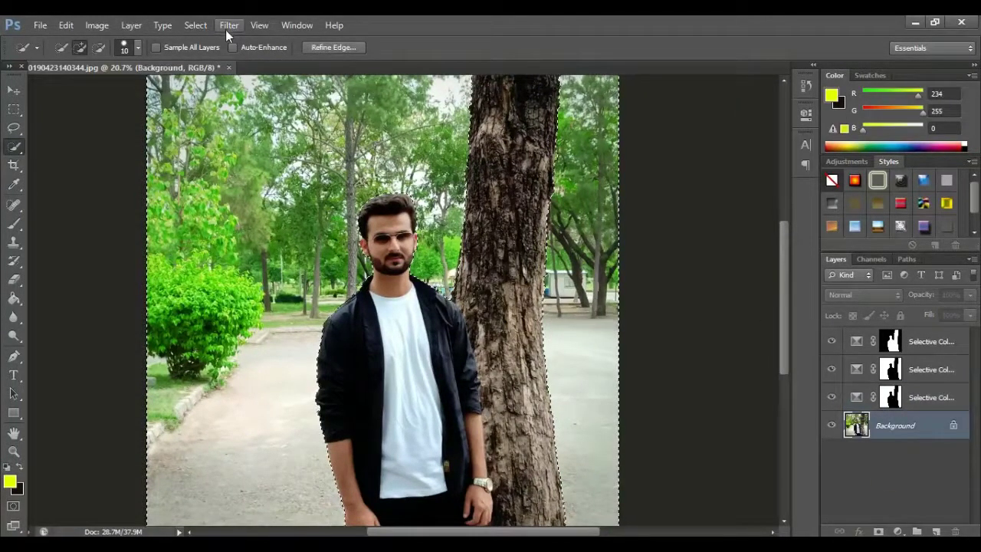
Step: Apply a High Quality Field Blur of 22 px to the park background
click(225, 30)
click(426, 171)
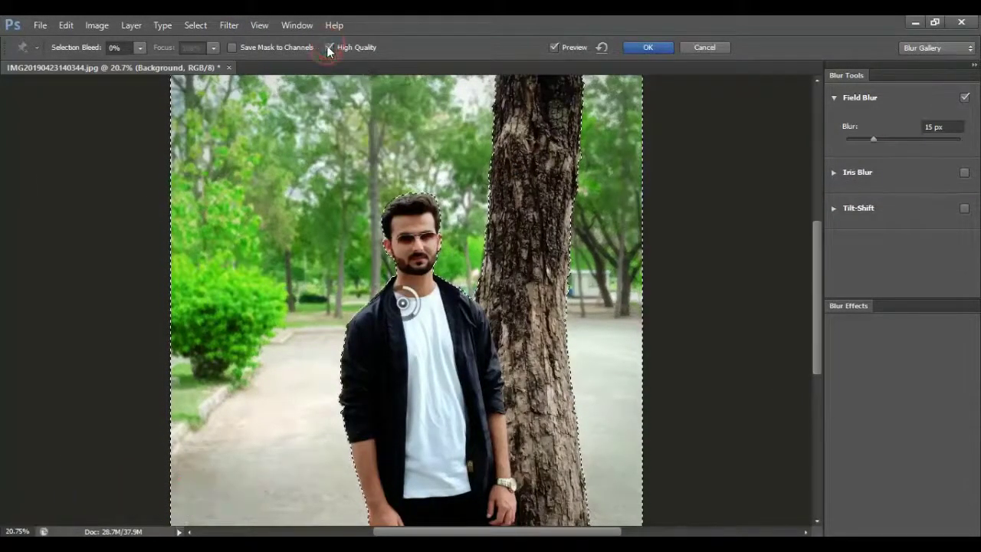
click(329, 47)
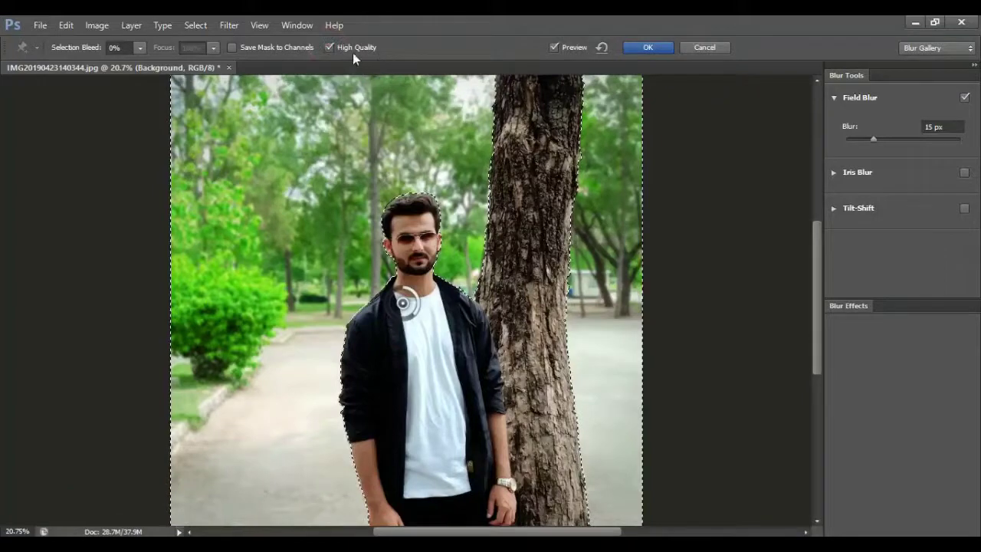
click(884, 140)
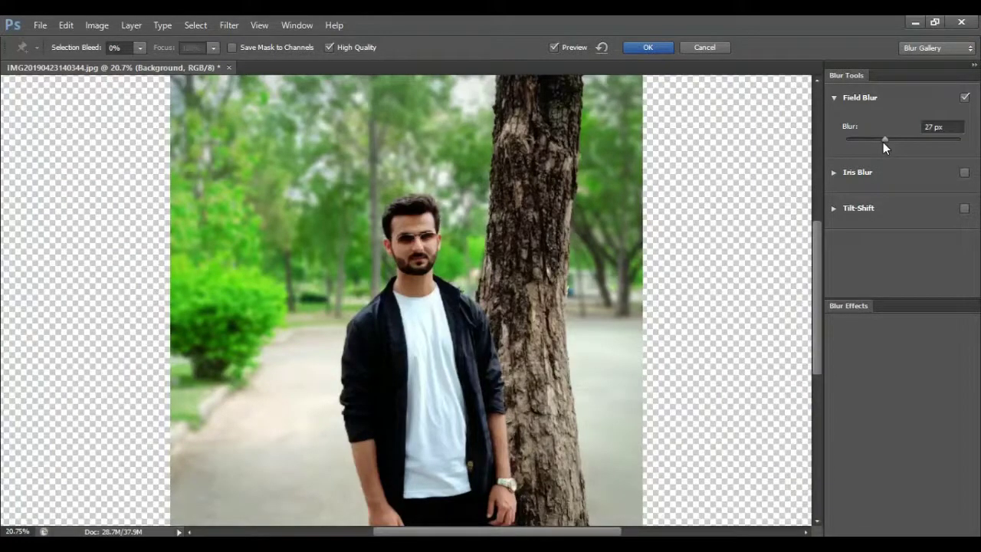
click(887, 140)
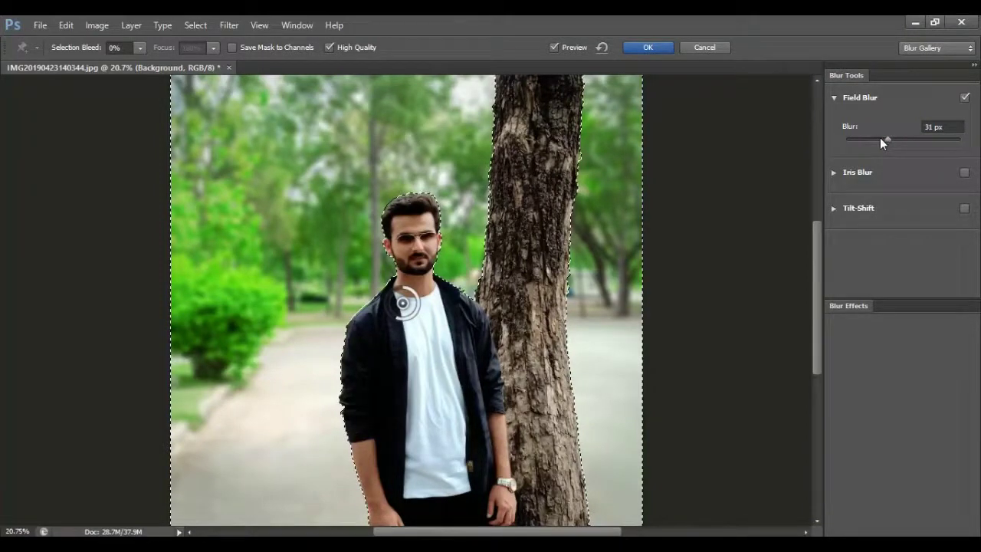
click(881, 139)
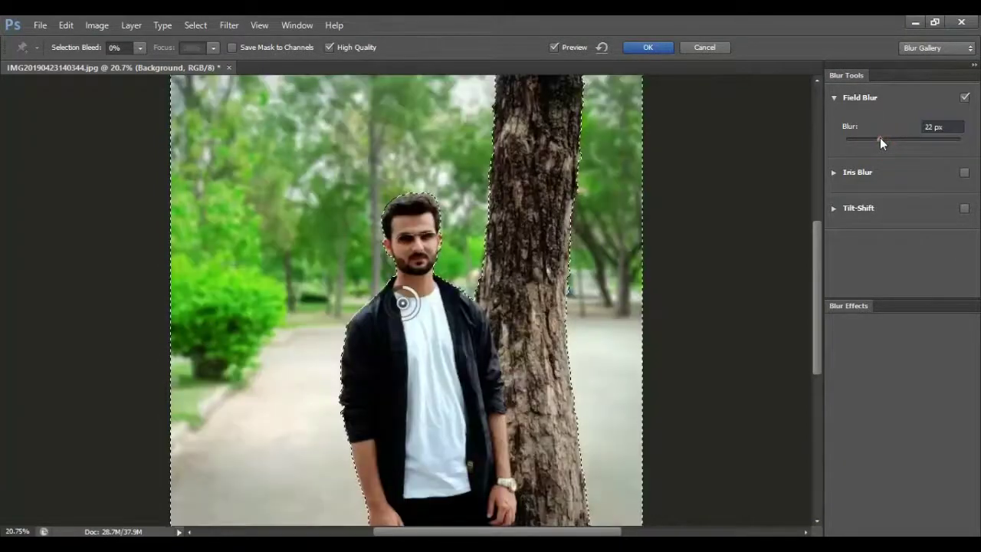
click(648, 47)
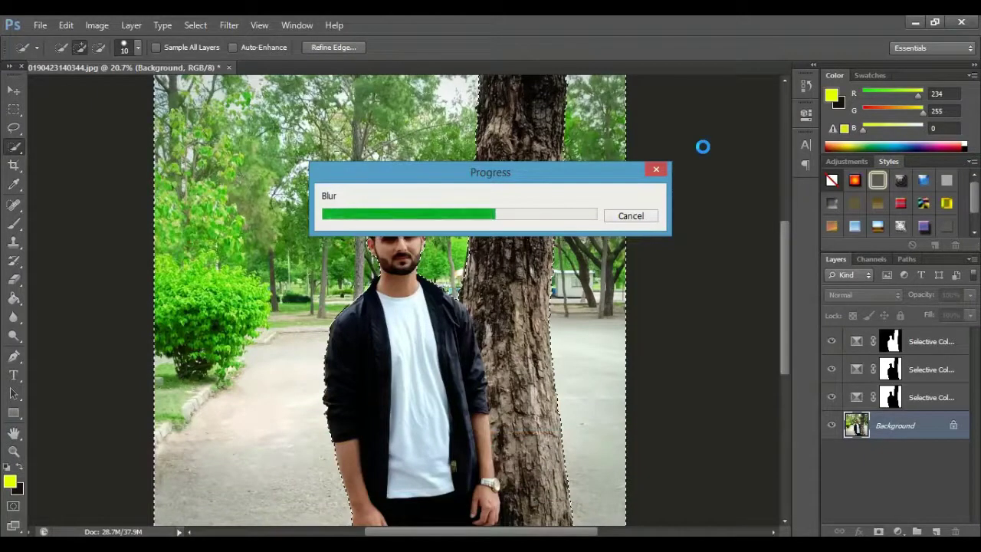
mouse_move(560, 172)
mouse_down()
mouse_move(564, 149)
mouse_move(641, 174)
mouse_up()
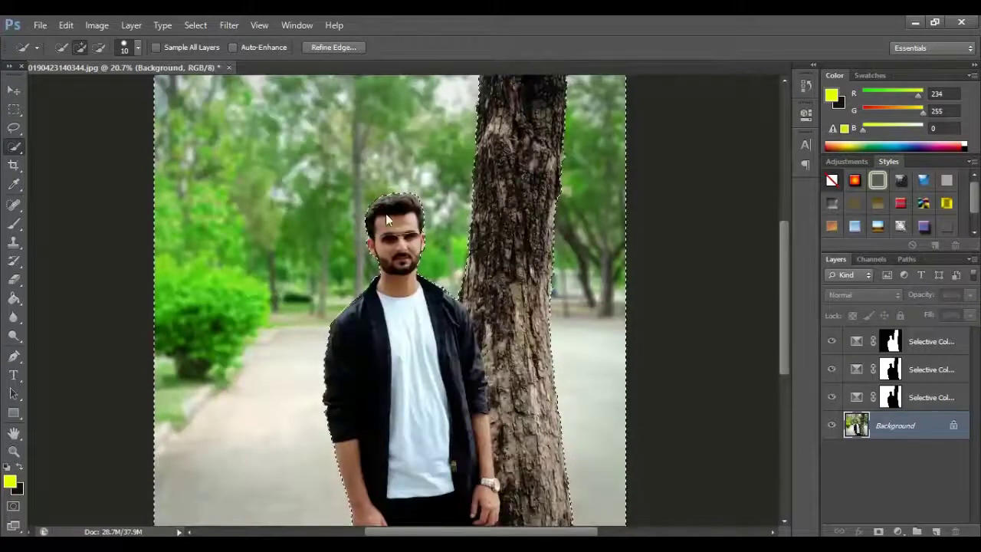
Step: Invert the selection and add a fourth Selective Color adjustment layer
right_click(386, 220)
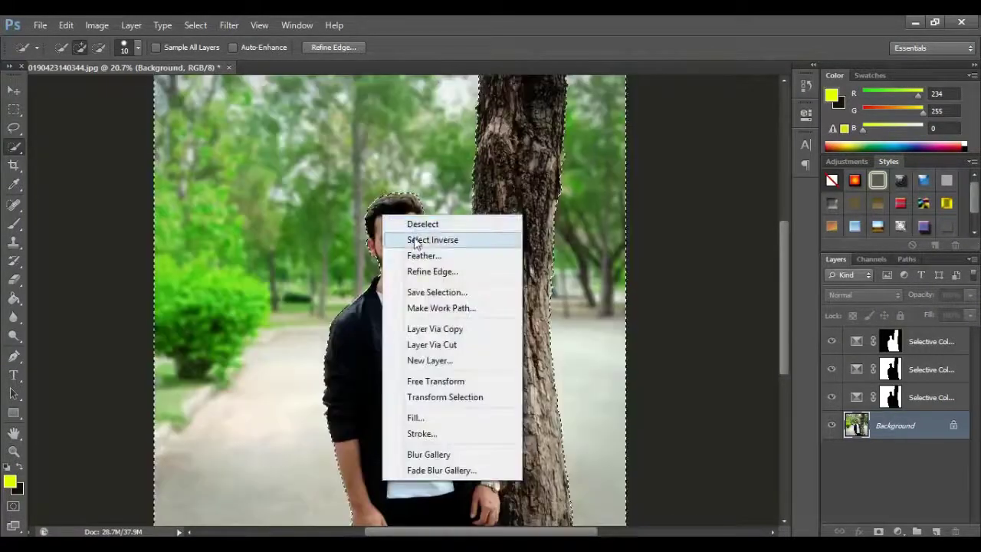
click(422, 236)
click(897, 530)
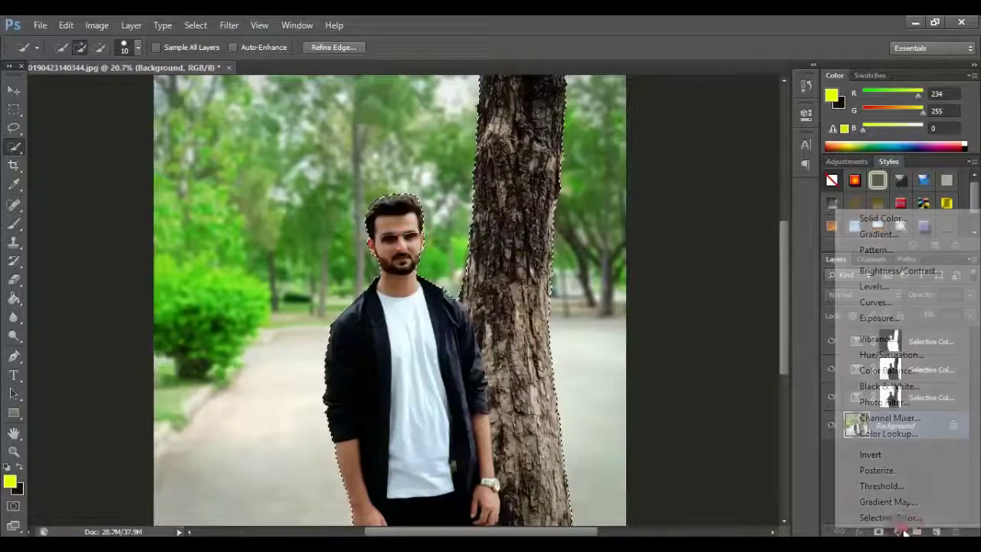
click(881, 520)
click(763, 107)
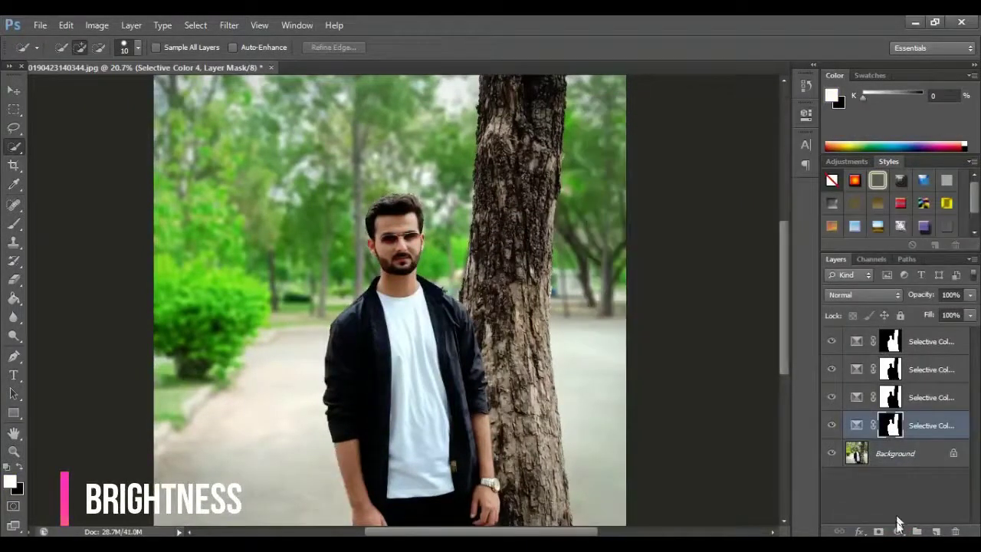
Step: Add a Brightness/Contrast layer with brightness raised slightly, then reselect the Background layer
click(897, 530)
click(871, 268)
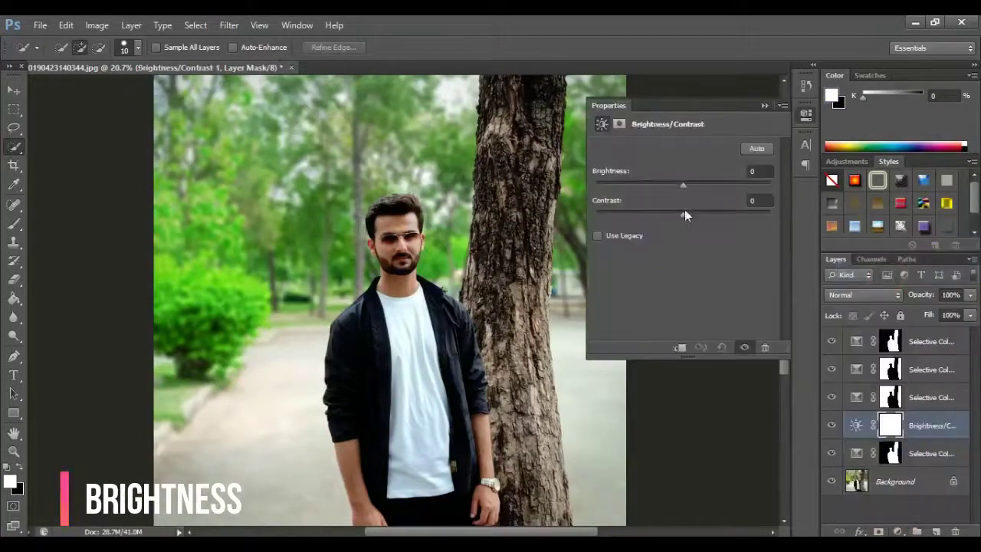
mouse_move(702, 185)
mouse_down()
mouse_move(712, 184)
mouse_move(690, 185)
mouse_move(722, 185)
mouse_move(680, 188)
mouse_move(707, 192)
mouse_move(675, 216)
mouse_move(611, 217)
mouse_move(758, 223)
mouse_move(712, 228)
mouse_move(752, 224)
mouse_move(686, 223)
mouse_move(683, 215)
mouse_up()
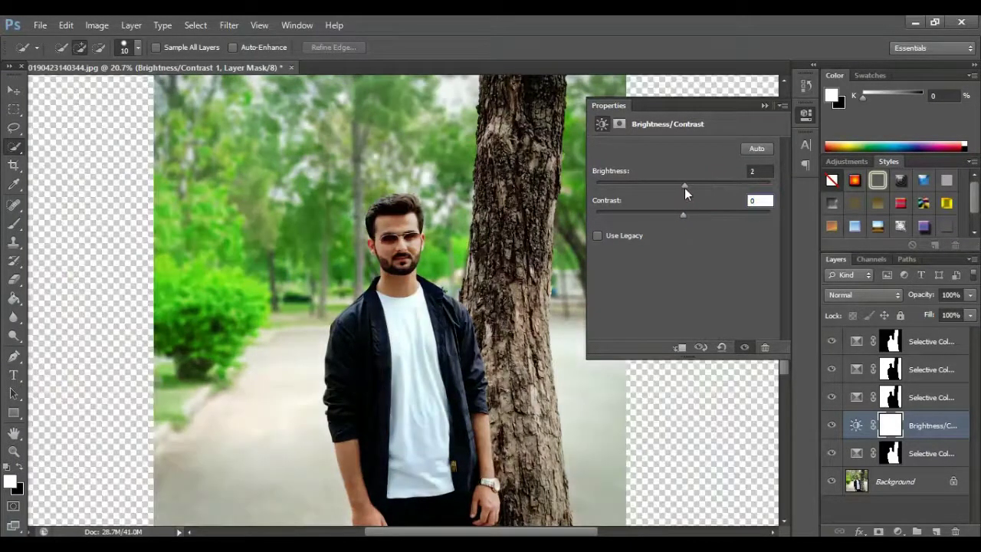
drag(686, 188, 694, 190)
click(763, 105)
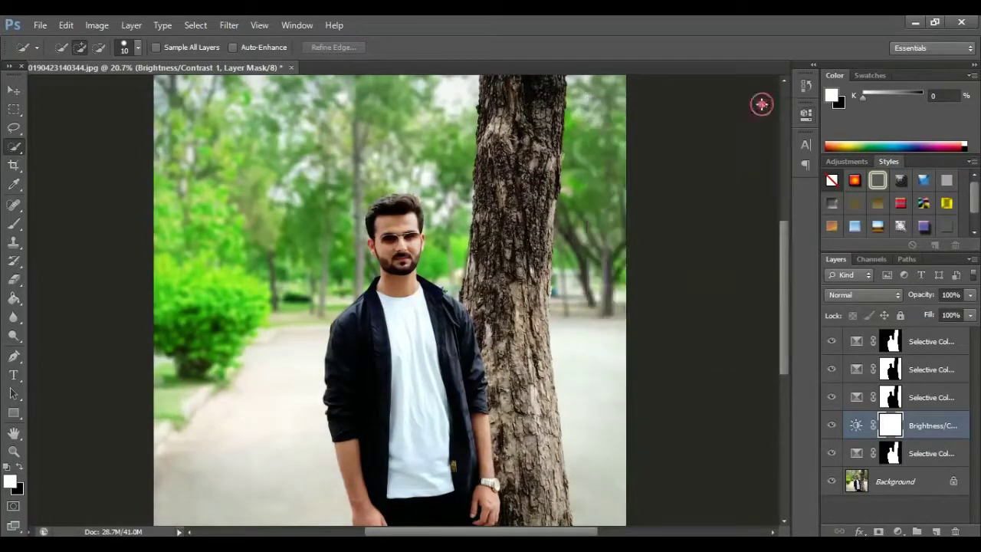
click(856, 487)
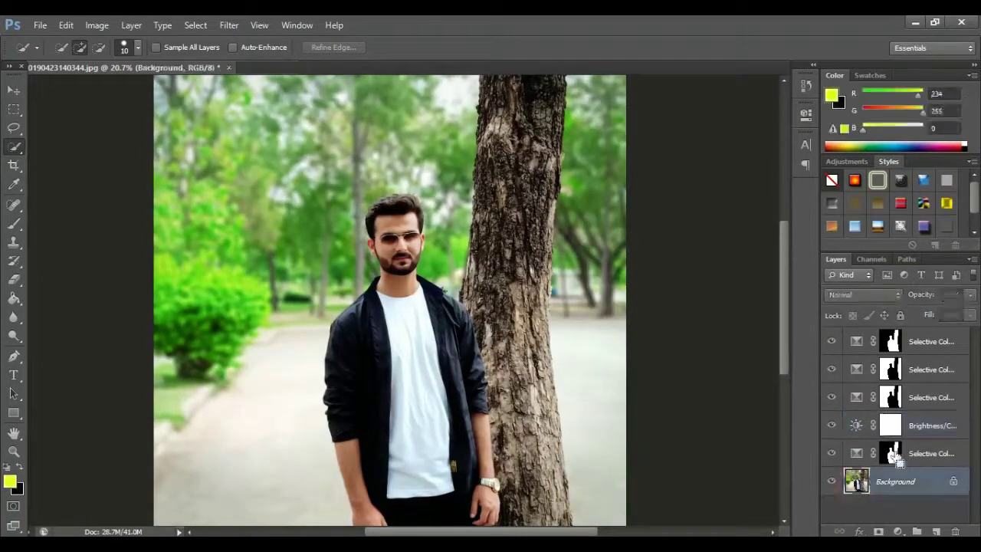
Step: Load the man-and-tree mask as a selection, then deselect it
ctrl+click(893, 453)
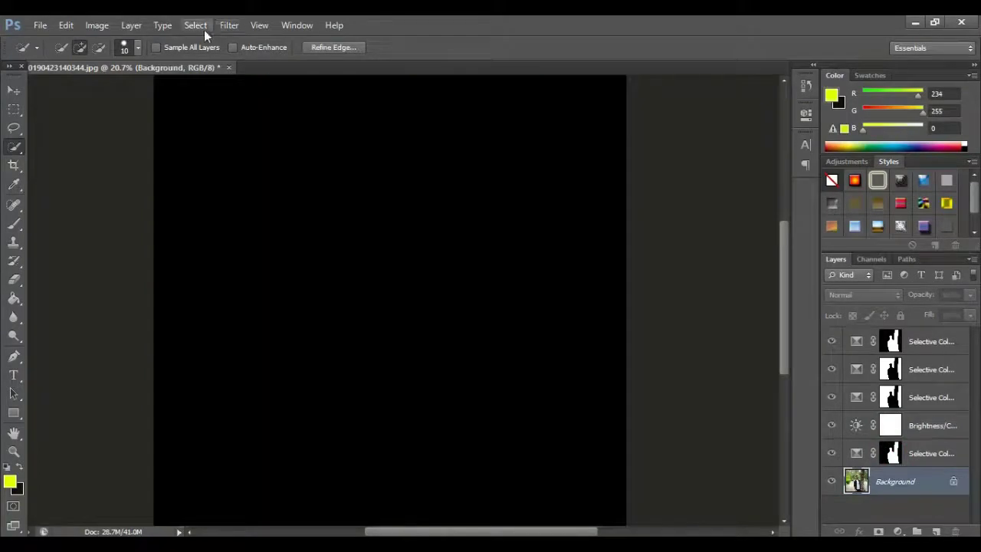
click(196, 25)
click(208, 54)
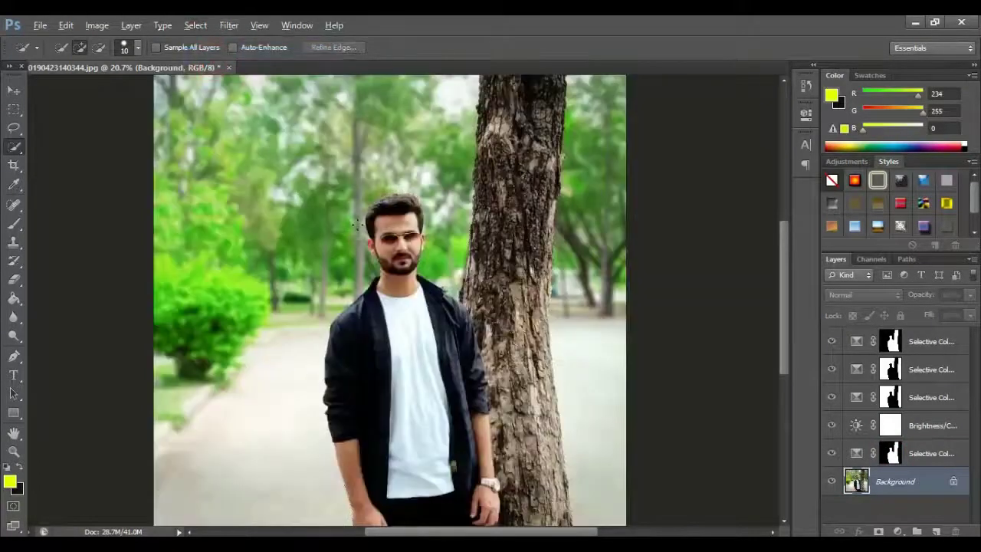
scroll(406, 202, up, 3)
scroll(406, 202, up, 3)
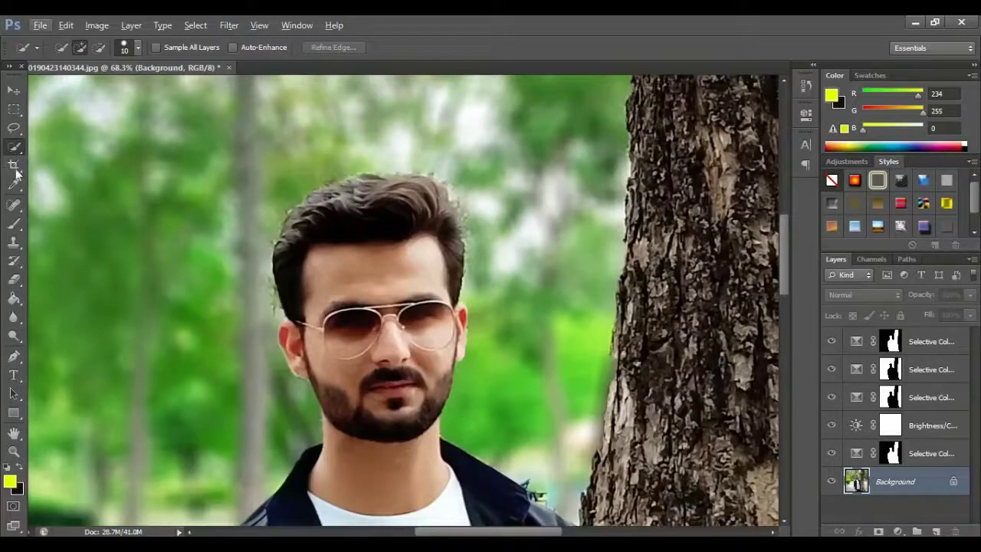
Step: Clone Stamp clean background over the stray dark bits at the shoulder edge
click(14, 242)
scroll(553, 487, up, 1)
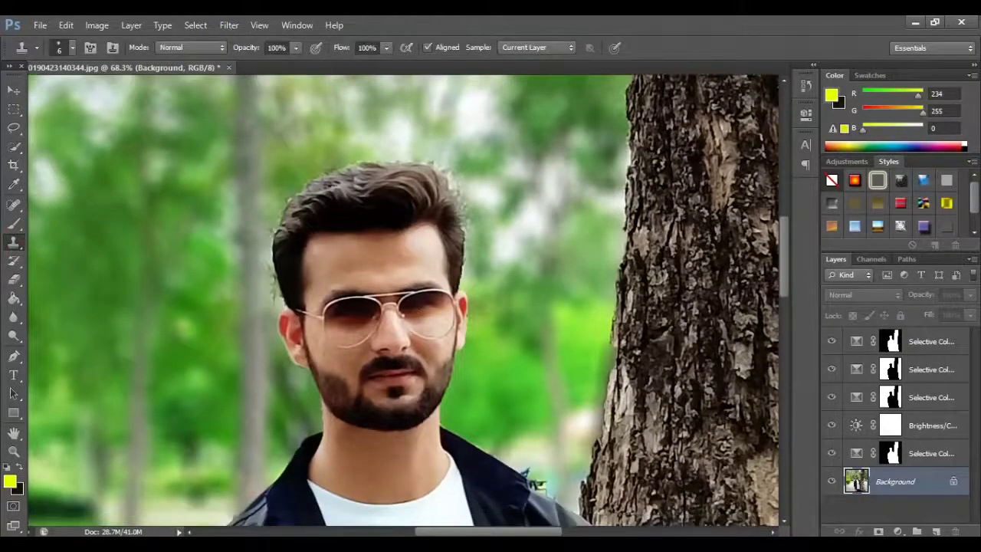
scroll(553, 487, up, 1)
scroll(554, 488, up, 1)
scroll(554, 487, up, 1)
scroll(544, 452, up, 1)
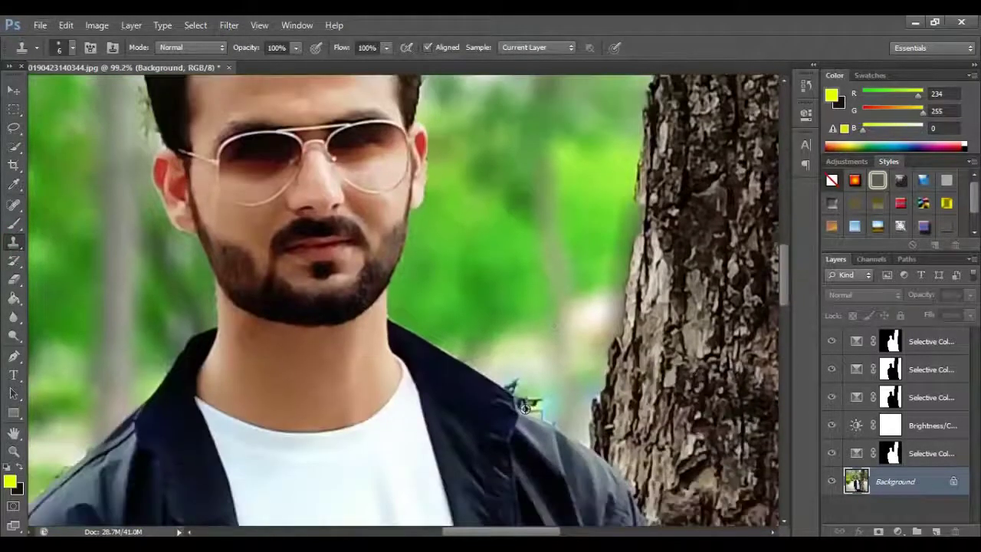
scroll(535, 415, up, 2)
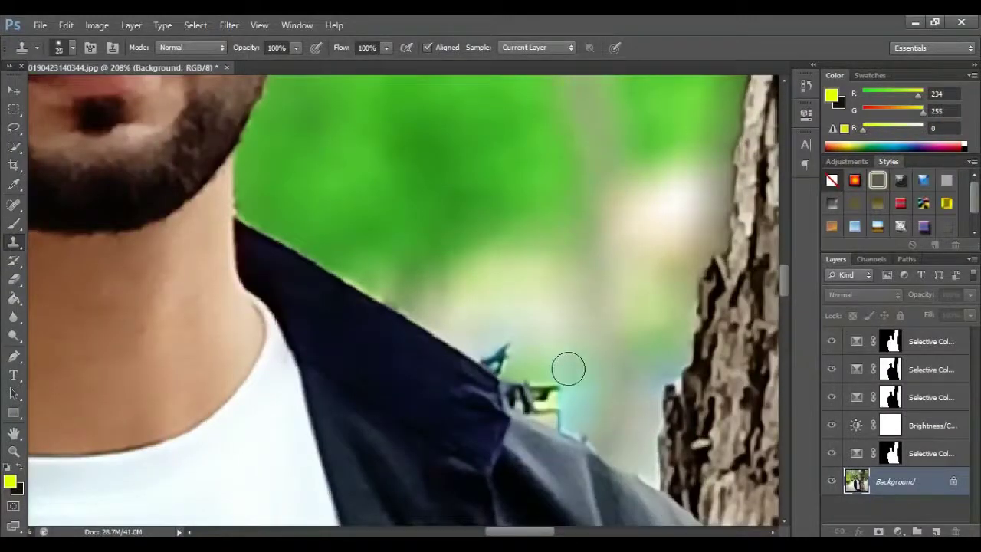
alt+click(587, 366)
mouse_move(558, 404)
mouse_down()
mouse_move(497, 351)
mouse_move(528, 402)
mouse_up()
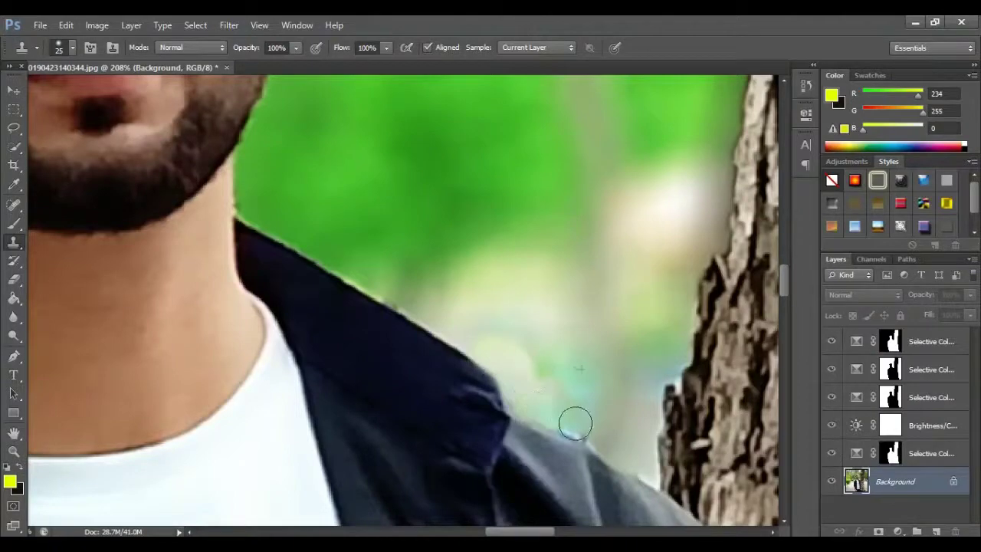
Step: Clone background over the rough hair tips
scroll(306, 244, down, 2)
scroll(295, 244, down, 1)
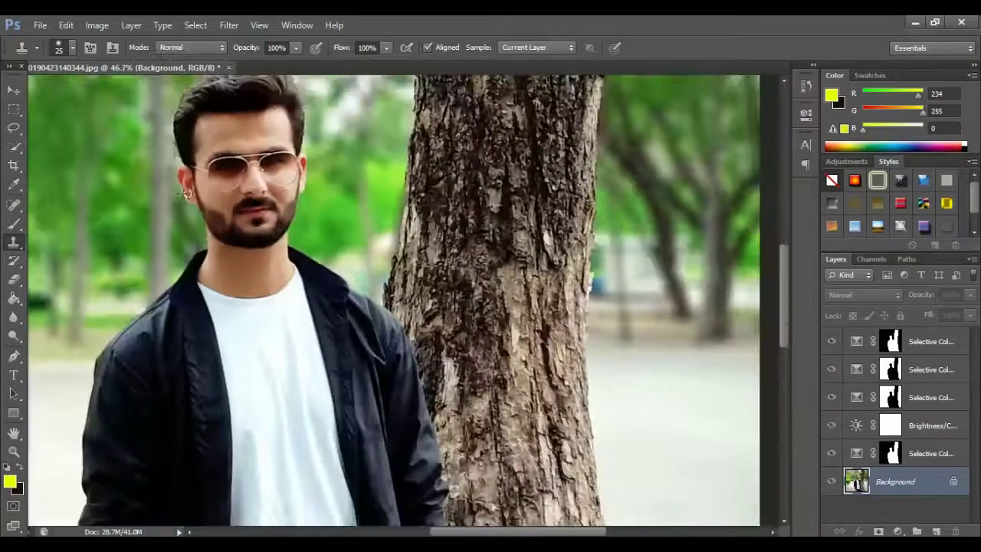
scroll(184, 157, up, 2)
scroll(260, 194, up, 1)
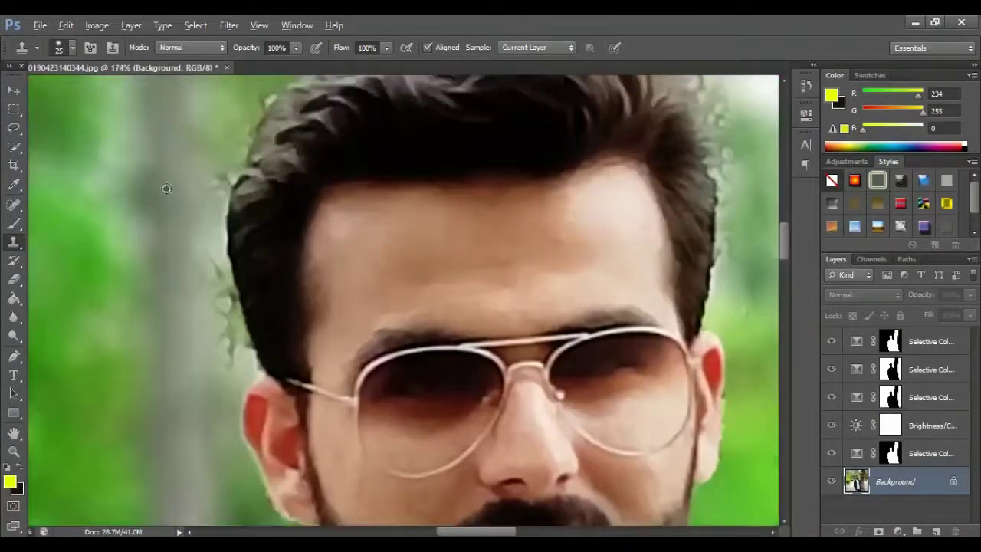
drag(207, 179, 193, 178)
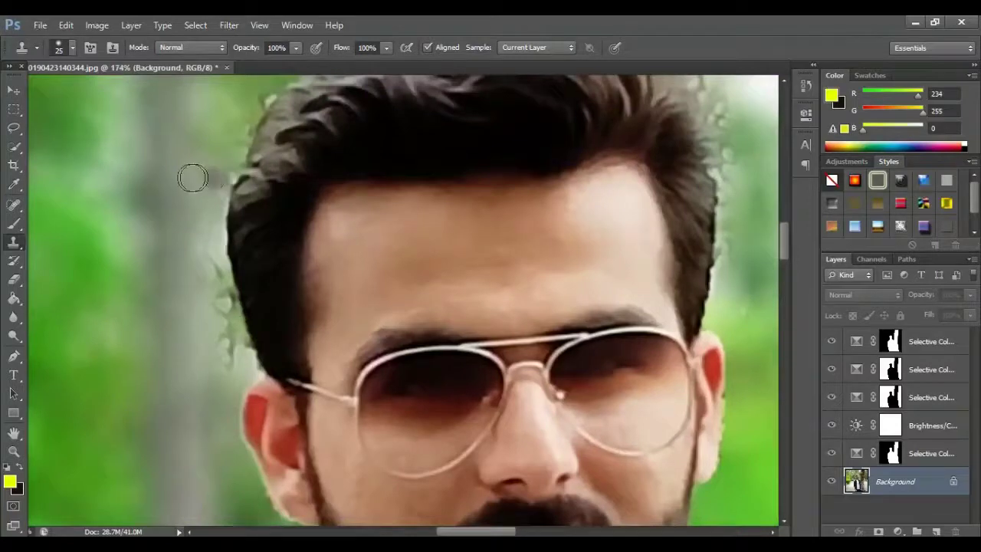
Step: Soften the clone brush to 0% hardness and cover the wisps on the left hair edge
click(73, 50)
drag(51, 132, 21, 128)
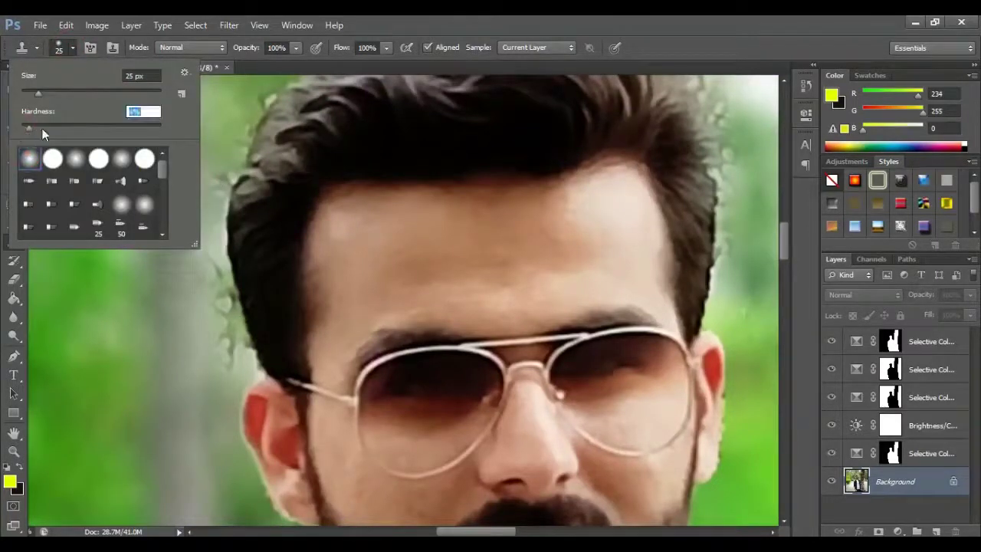
click(57, 44)
alt+click(184, 222)
mouse_move(213, 224)
mouse_down()
mouse_move(207, 267)
mouse_move(222, 325)
mouse_up()
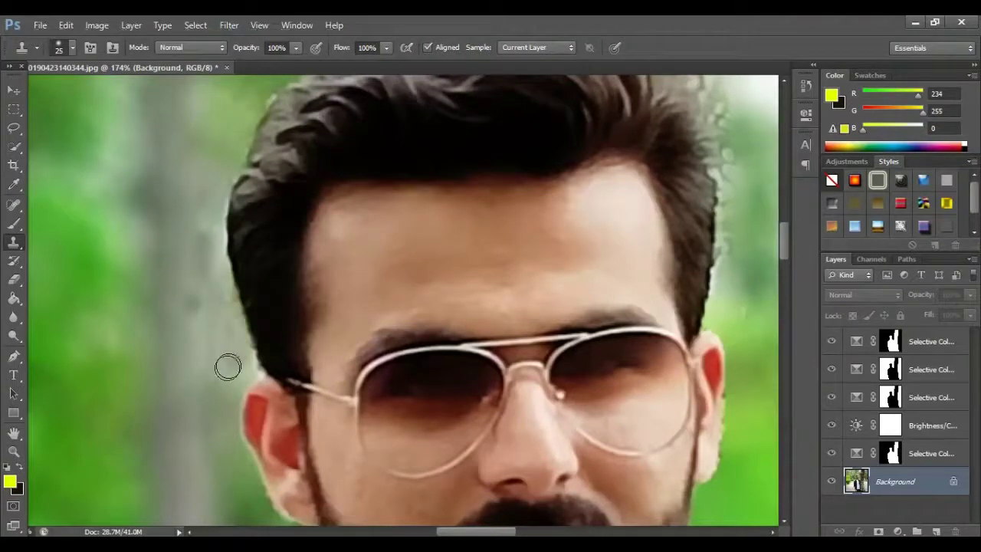
Step: Clone green background over the light fringe along the right hair edge
scroll(218, 299, down, 2)
scroll(219, 299, down, 2)
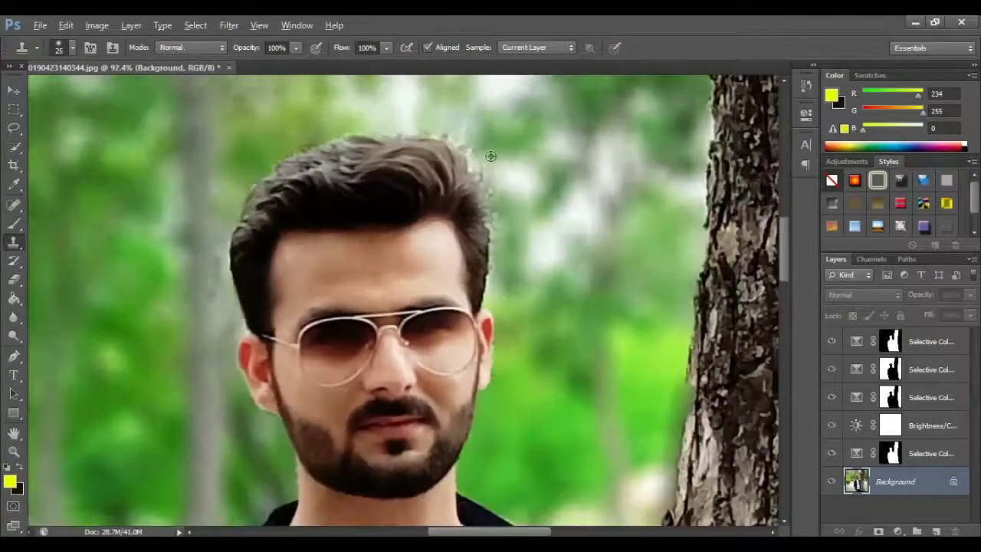
scroll(524, 176, up, 3)
scroll(492, 271, up, 2)
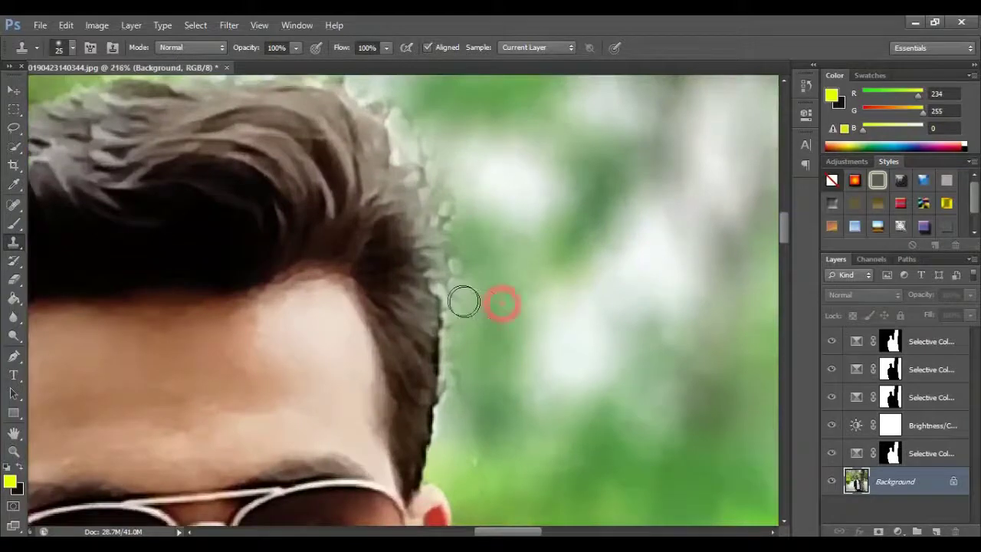
drag(464, 296, 468, 424)
click(476, 449)
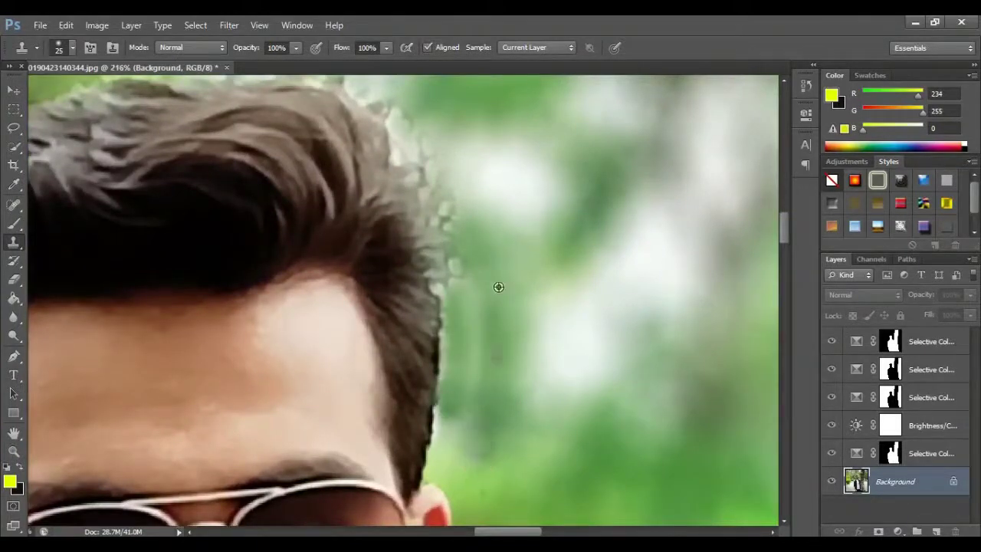
mouse_move(463, 272)
mouse_down()
mouse_move(430, 149)
mouse_move(421, 227)
mouse_move(281, 171)
mouse_up()
scroll(421, 146, up, 3)
scroll(406, 205, down, 5)
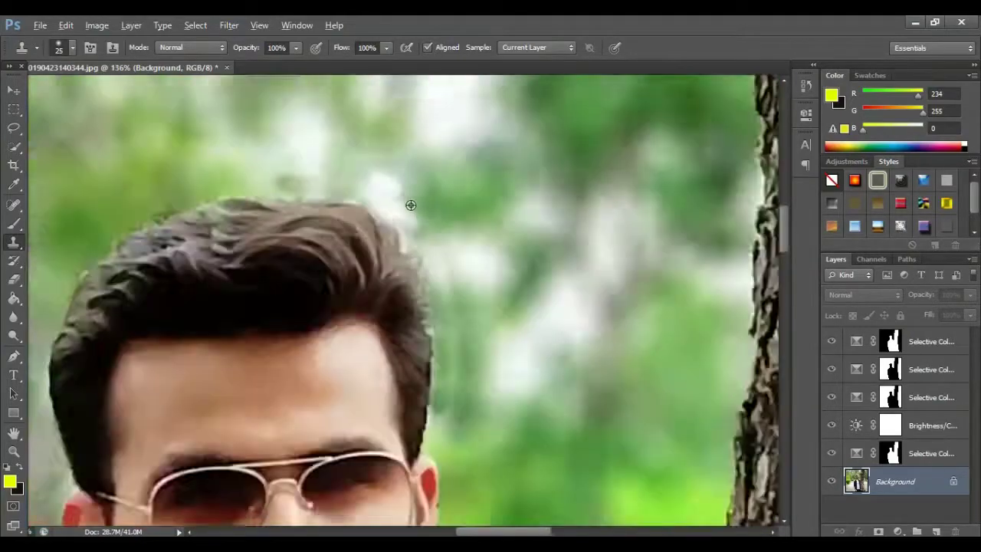
scroll(406, 205, down, 2)
scroll(391, 268, down, 3)
Step: Enlarge the Clone Stamp brush from 49 px to 125 px
scroll(378, 334, up, 3)
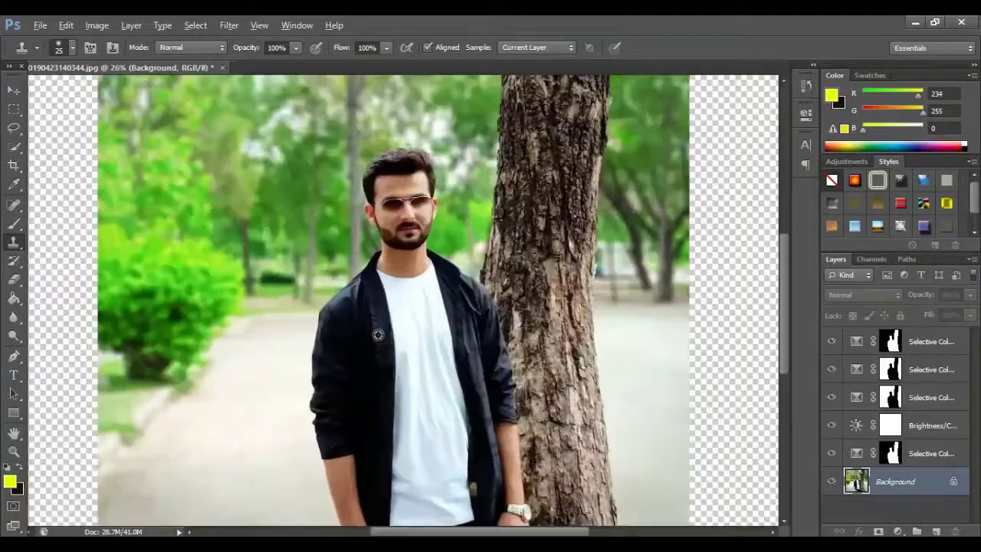
scroll(420, 184, up, 2)
scroll(466, 159, up, 1)
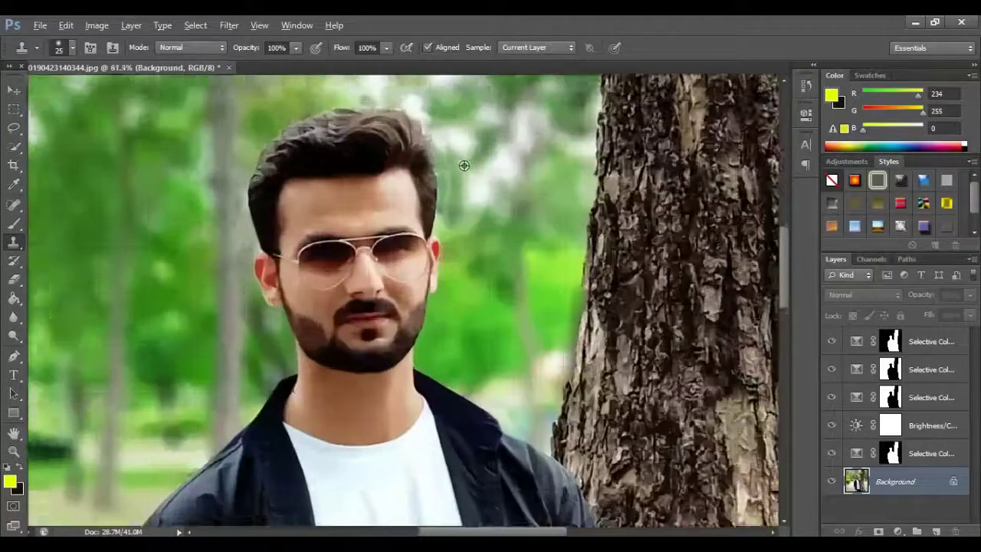
scroll(460, 164, up, 2)
click(59, 49)
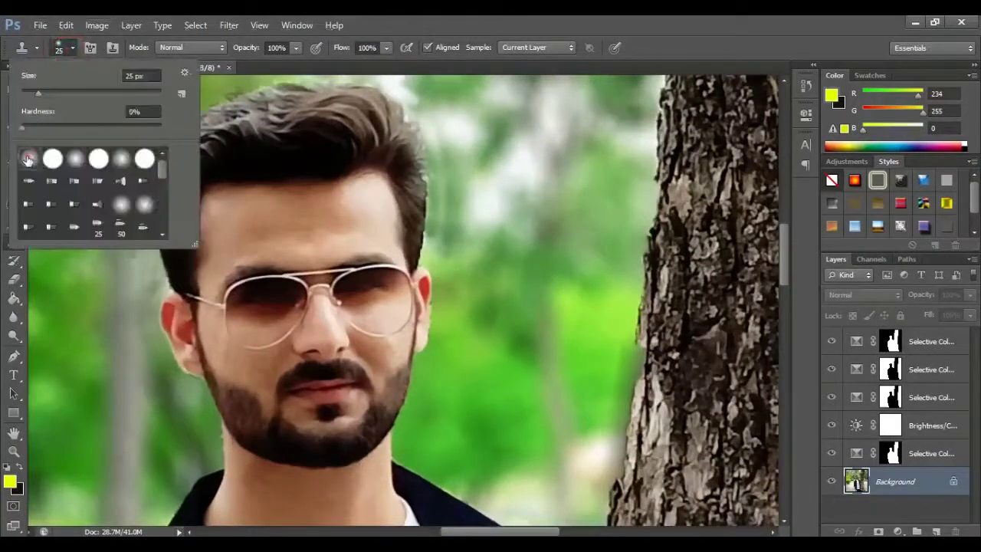
drag(37, 93, 55, 97)
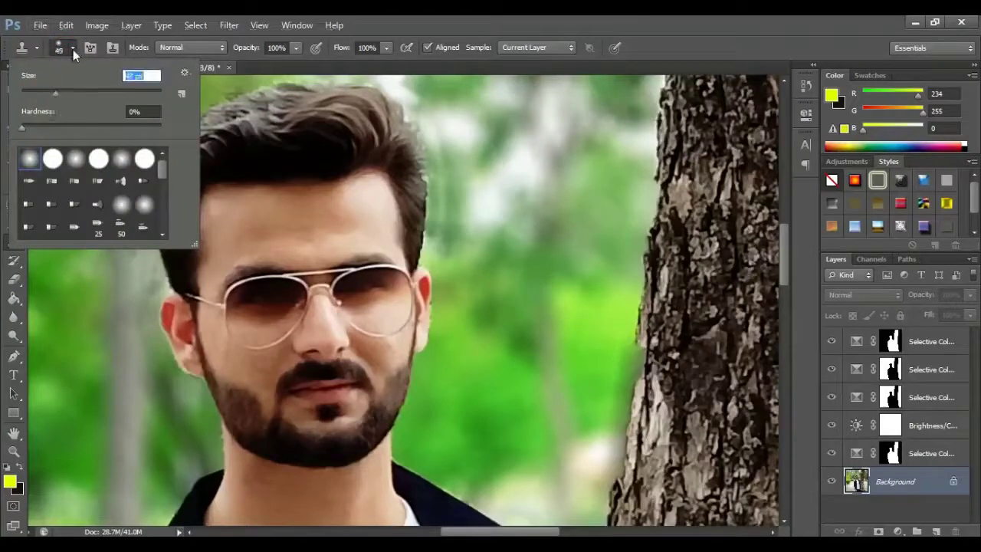
click(498, 203)
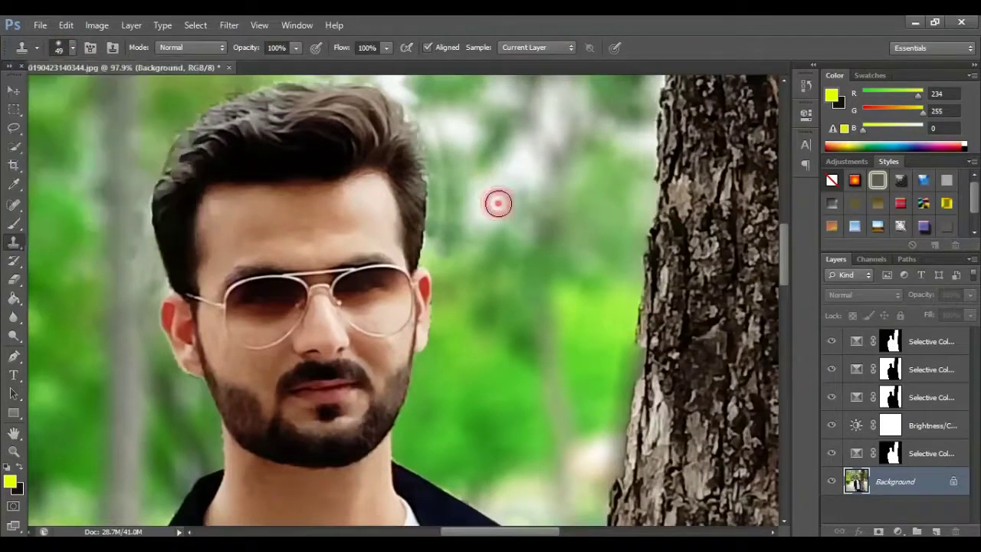
key(bracketright)
key(bracketright)
key(bracketright)
key(bracketright)
key(bracketright)
key(bracketright)
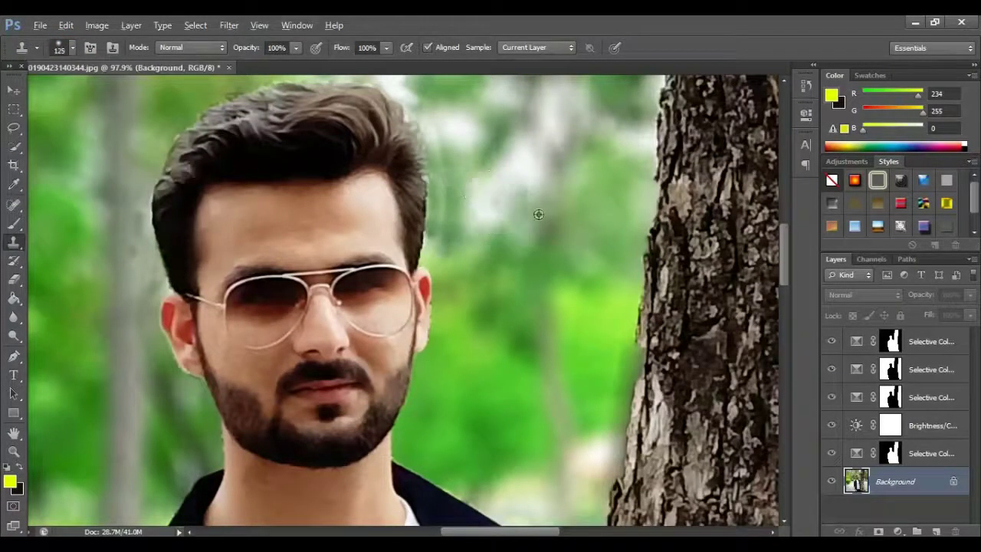
Step: Clone background from right of the head over the halo above the hairline, then fit the photo
alt+click(501, 203)
drag(455, 237, 464, 183)
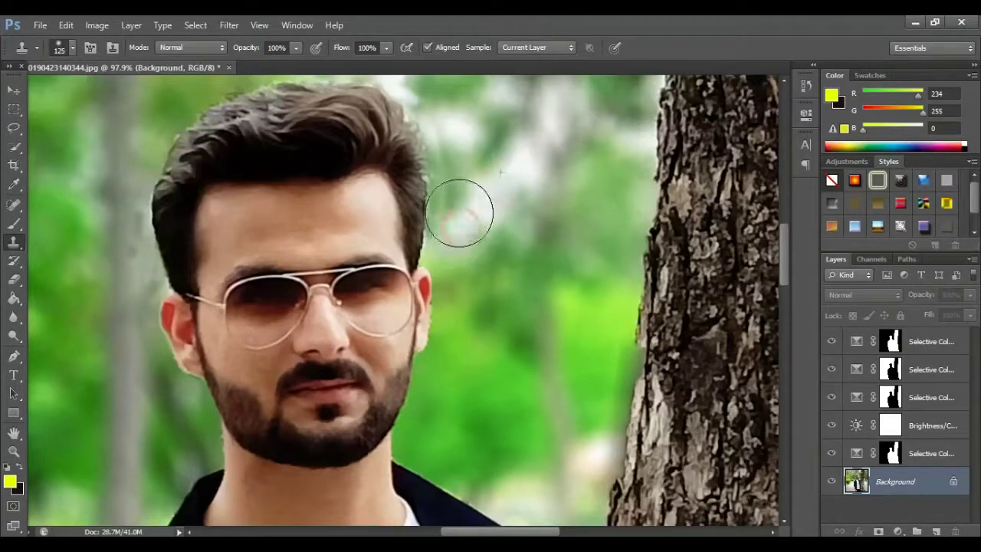
scroll(464, 184, up, 3)
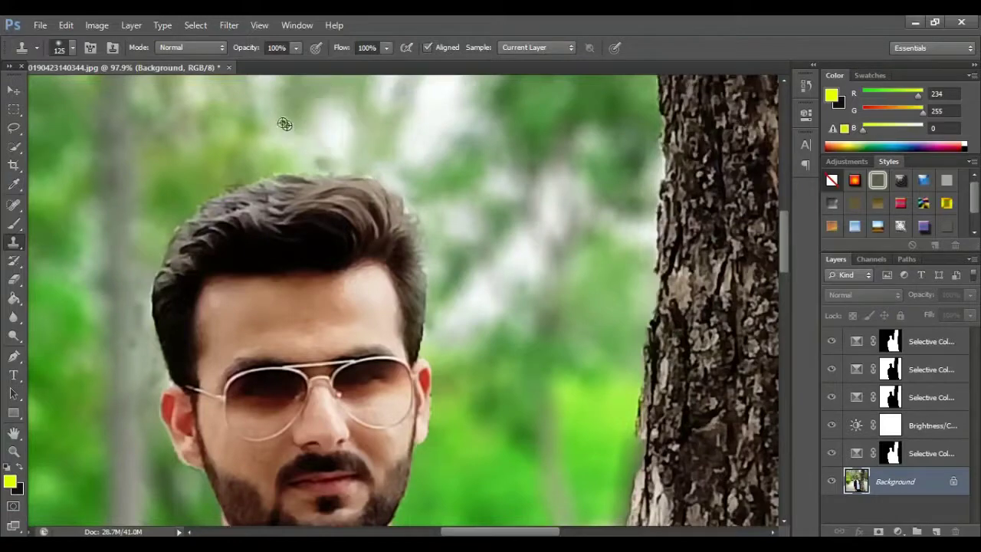
drag(237, 147, 300, 134)
key(ctrl+0)
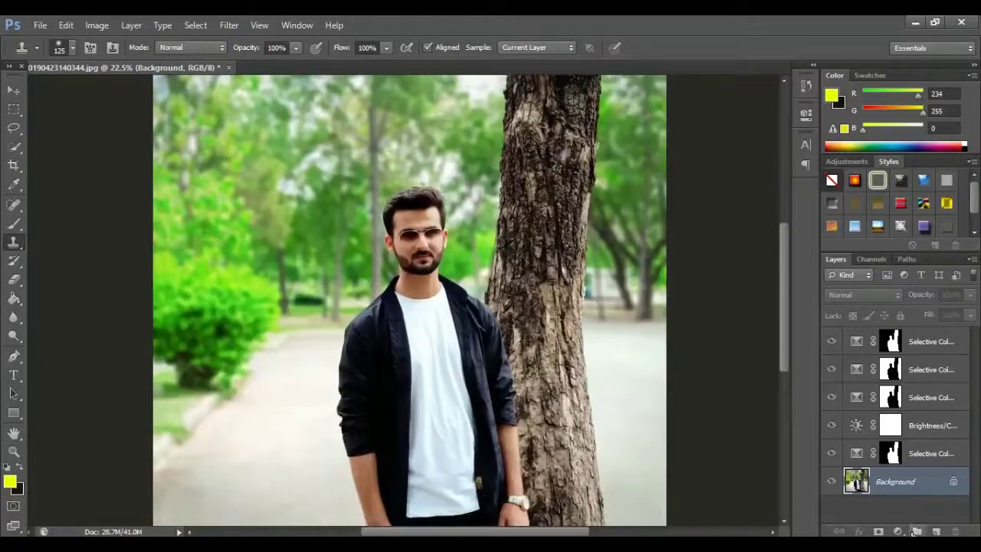
Step: Add a new layer above Background and set the foreground colour to a warm orange-yellow
click(936, 531)
click(10, 480)
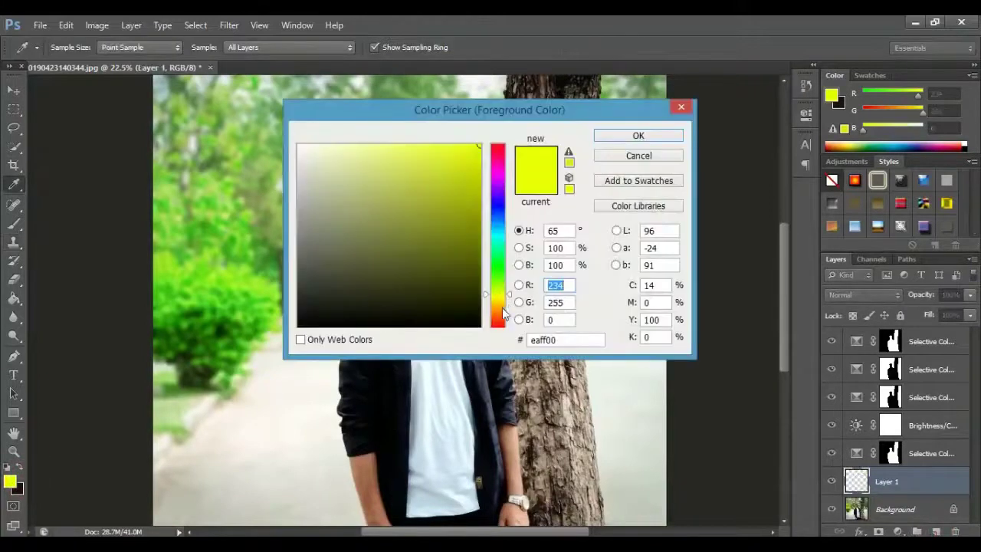
drag(502, 308, 496, 303)
drag(469, 159, 443, 152)
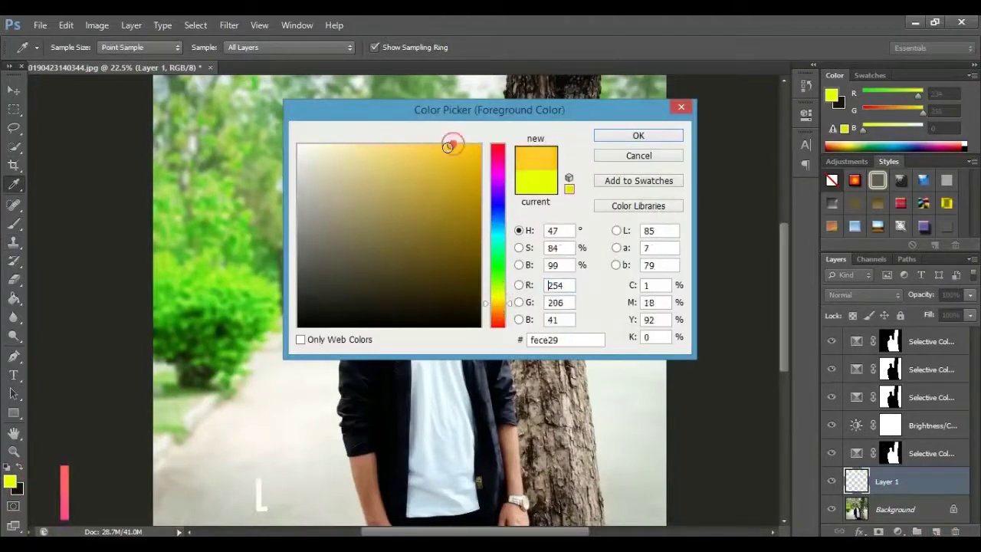
click(496, 308)
click(418, 150)
key(s)
click(631, 135)
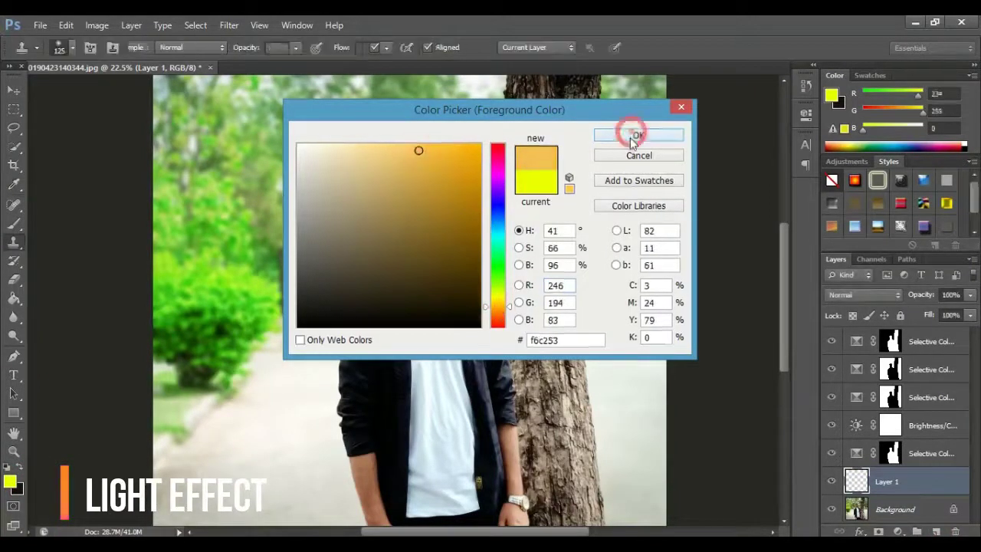
Step: Paint a large soft yellow brush dab at the upper left
click(14, 262)
click(14, 223)
key(bracketright)
key(bracketright)
key(bracketright)
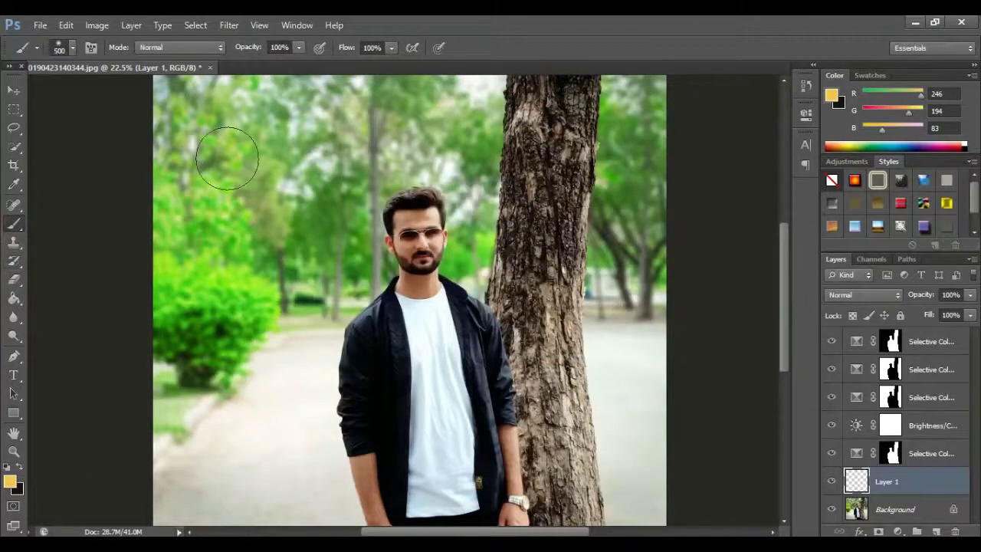
click(232, 122)
drag(248, 146, 234, 136)
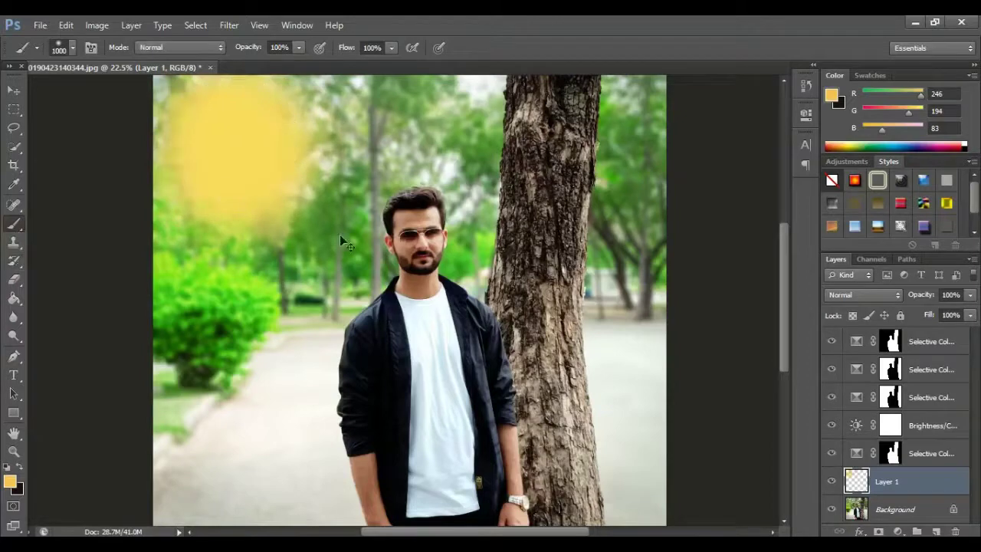
Step: Set the glow to Soft Light, enlarge it over the upper-left trees, and lower its opacity
key(ctrl+t)
click(864, 294)
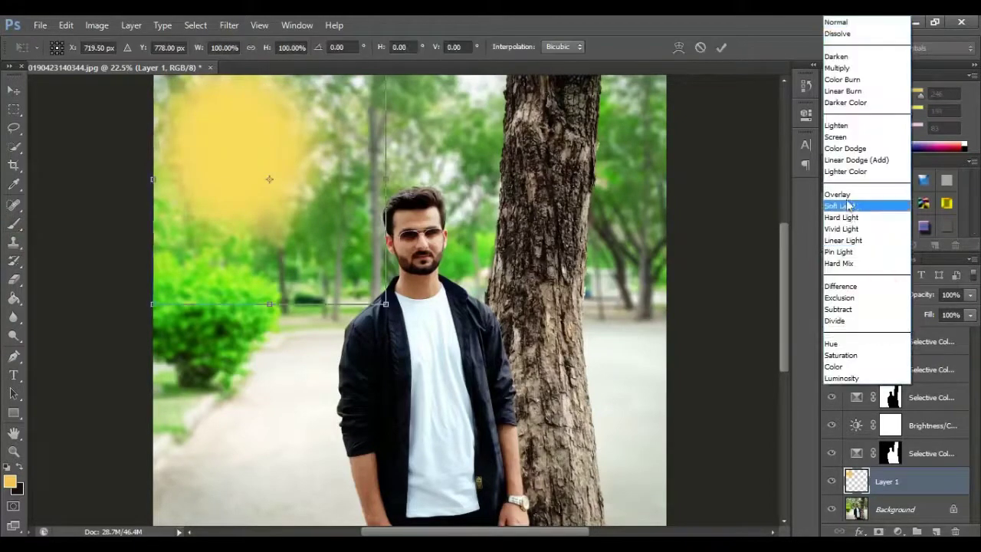
click(843, 203)
drag(386, 305, 639, 493)
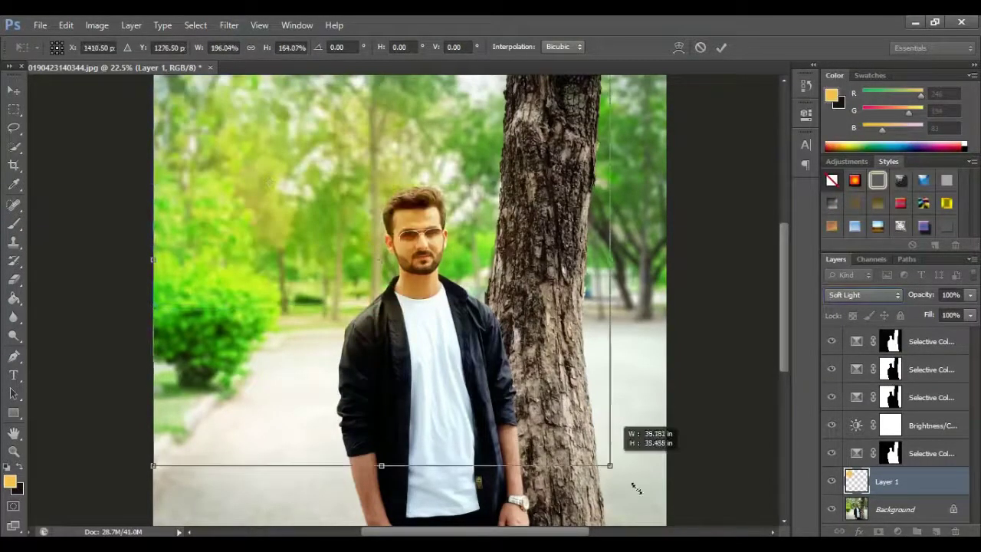
drag(322, 280, 238, 373)
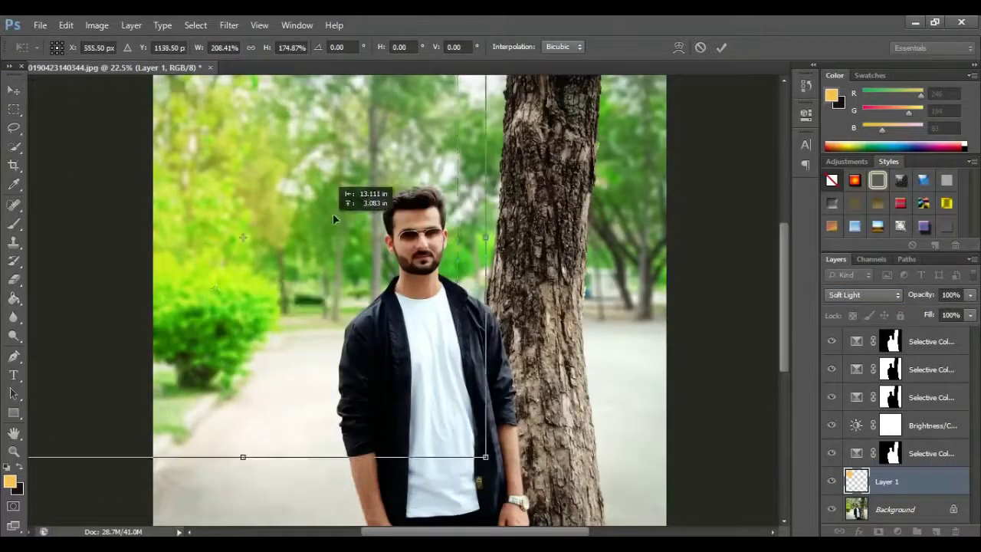
drag(237, 374, 318, 117)
mouse_move(560, 118)
mouse_down()
mouse_move(619, 142)
mouse_move(602, 152)
mouse_up()
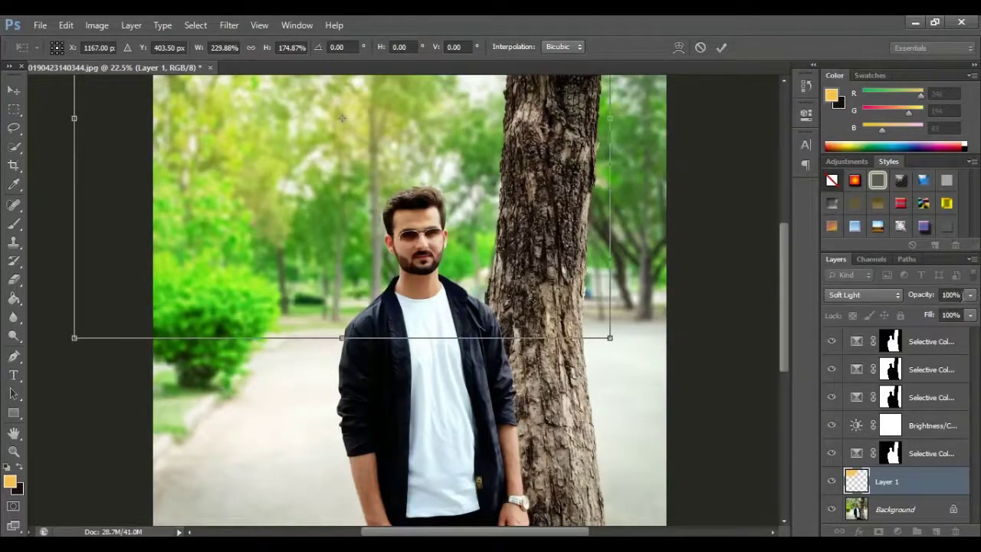
click(970, 295)
drag(970, 315, 941, 314)
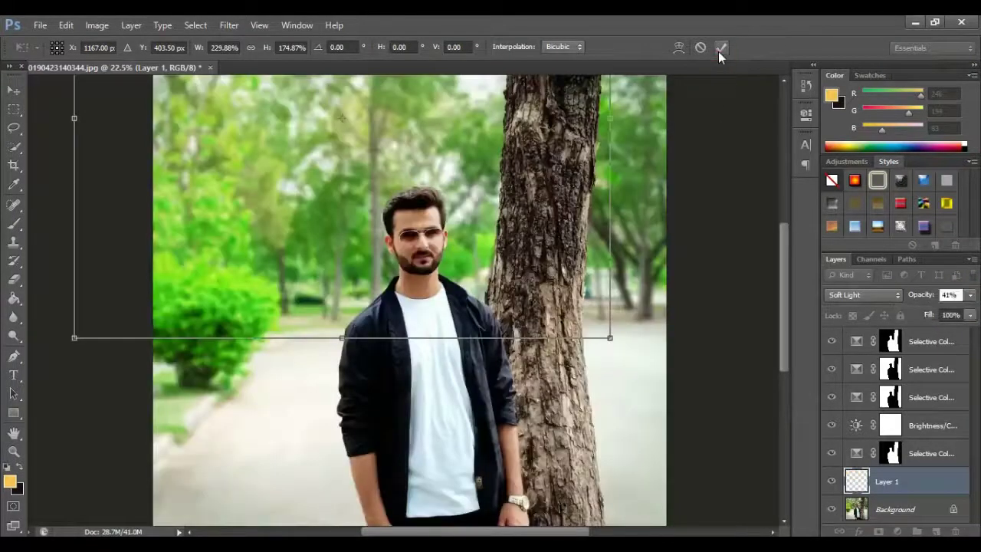
click(720, 48)
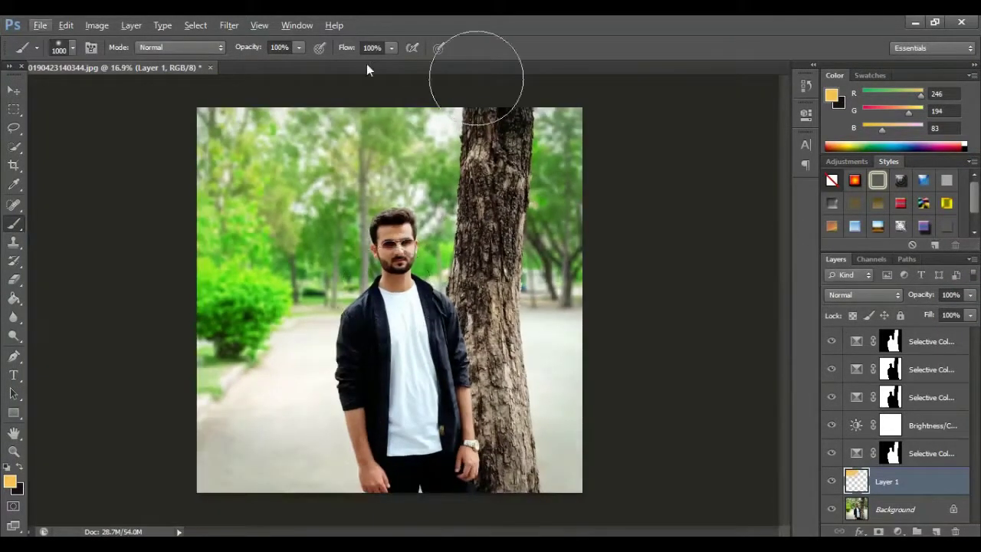
Step: Flatten the image and save it As a Copy in JPEG at quality 12 Maximum
click(122, 29)
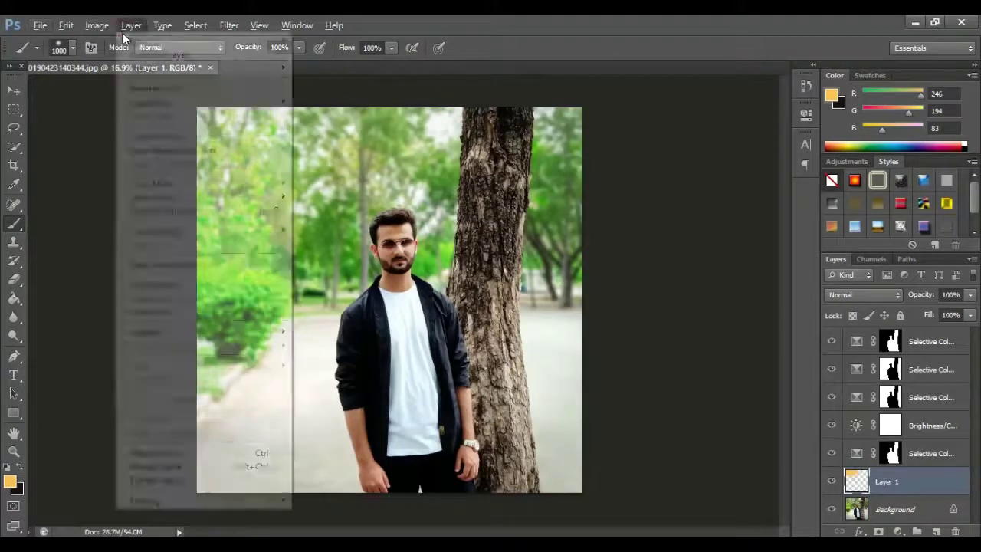
click(169, 480)
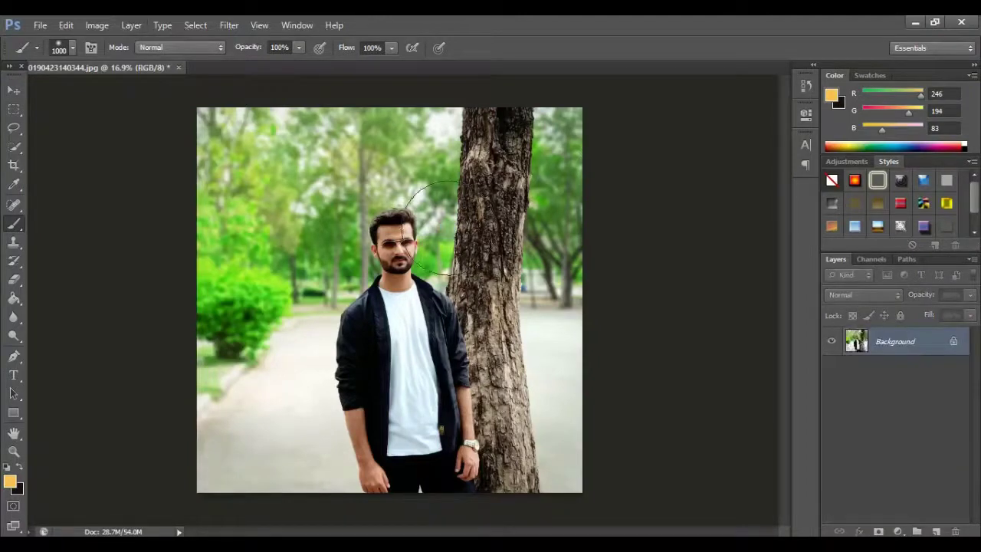
click(40, 25)
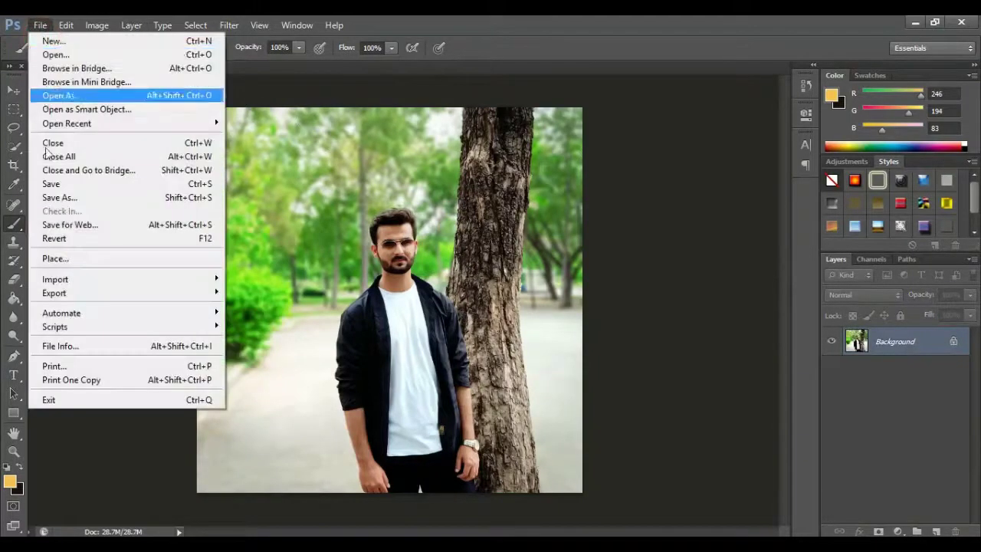
click(82, 201)
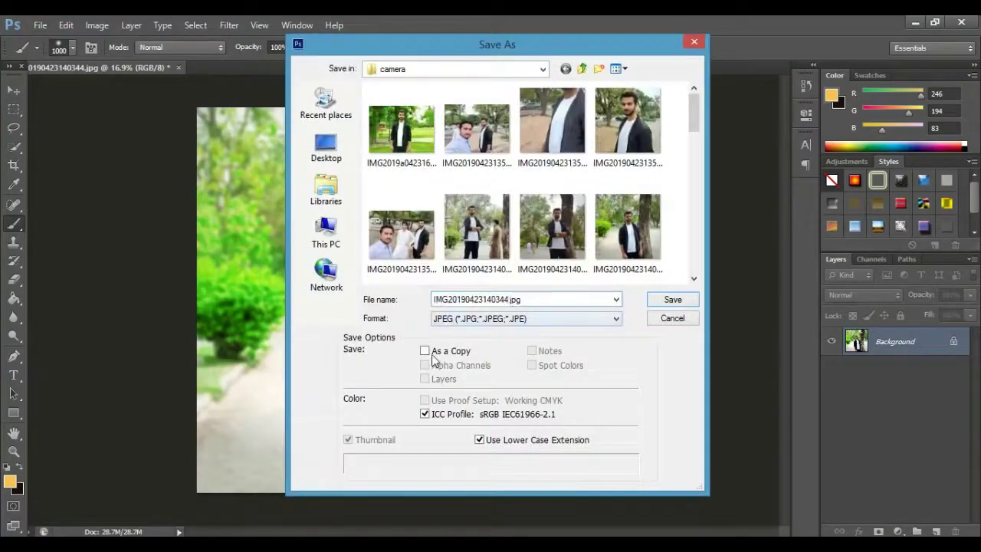
click(424, 350)
click(673, 301)
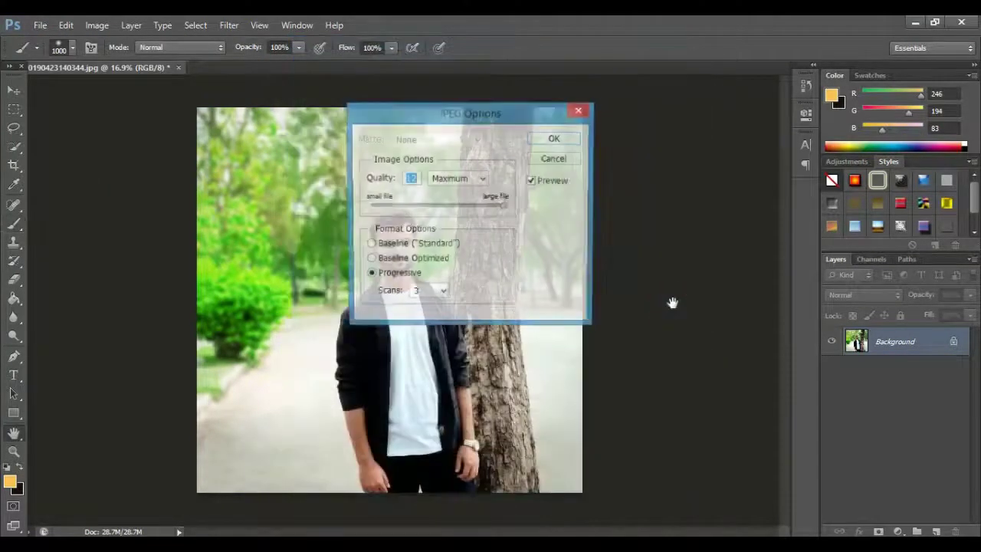
click(550, 139)
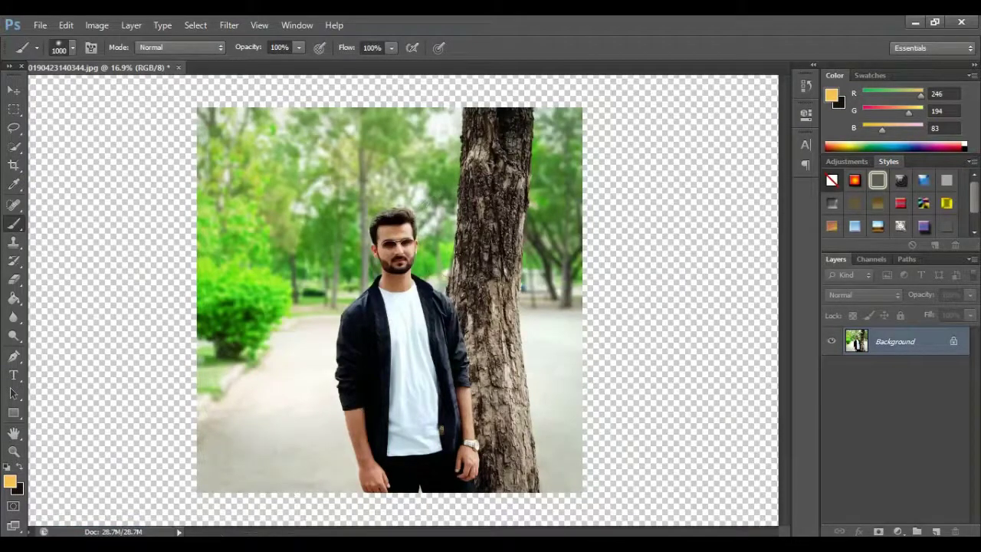
Step: Open IMG20190423140344.jpg from the Explorer camera folder in Windows Photo Viewer
click(206, 482)
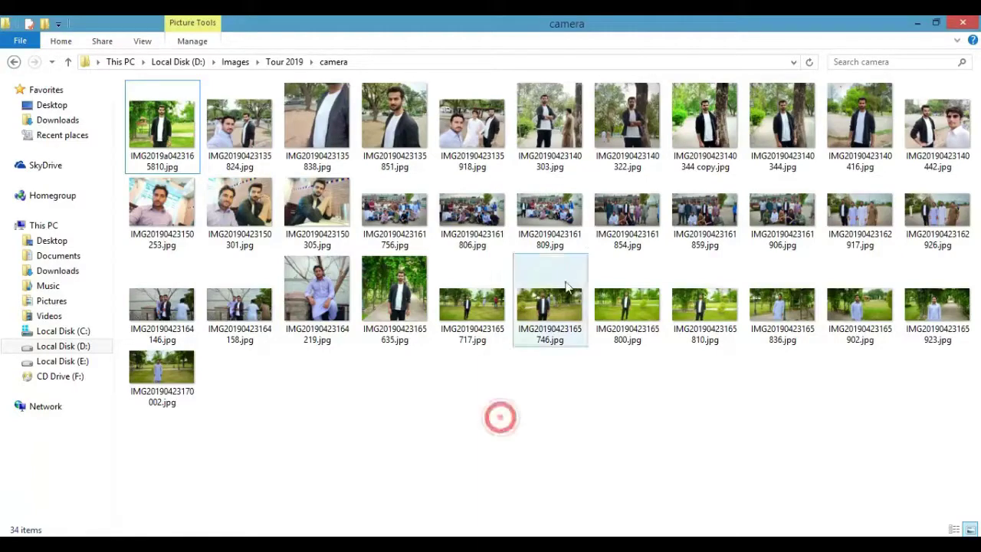
click(705, 126)
click(766, 131)
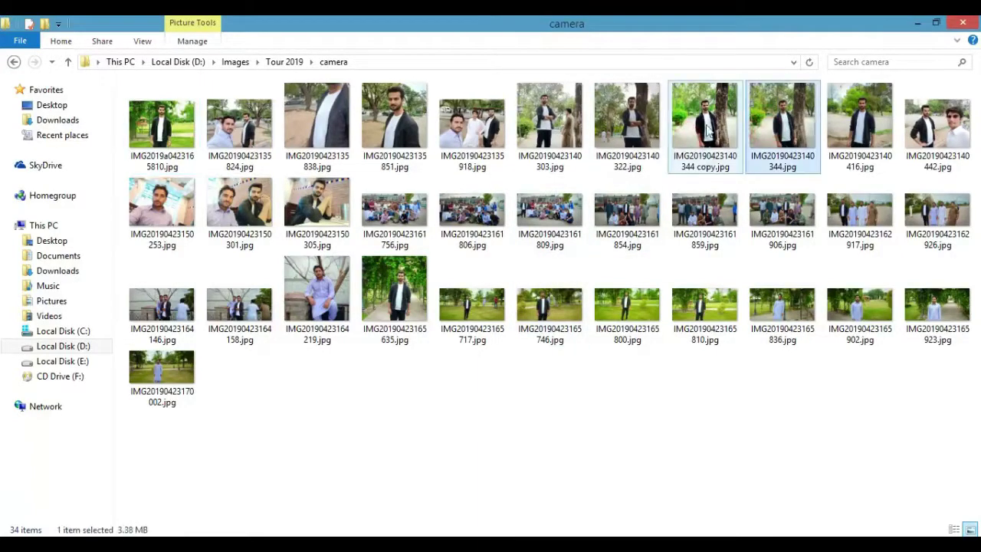
click(764, 125)
double_click(764, 125)
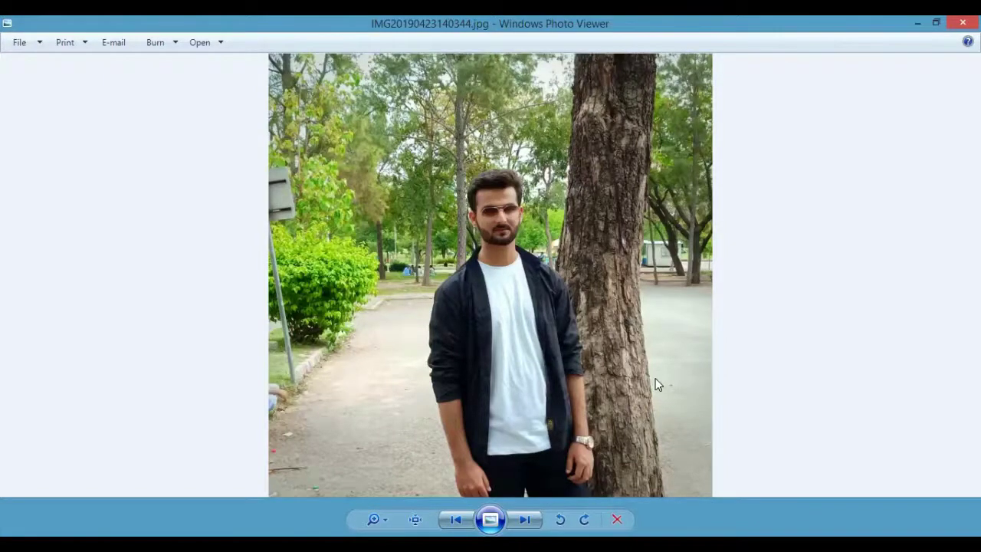
Step: Flip repeatedly between the original park portrait and the edited copy in Windows Photo Viewer
key(Right)
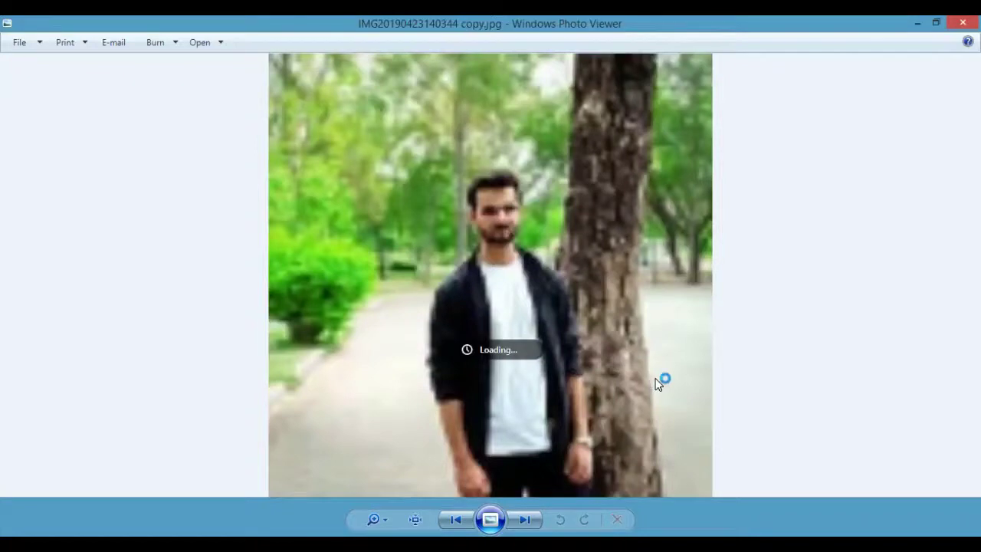
key(Left)
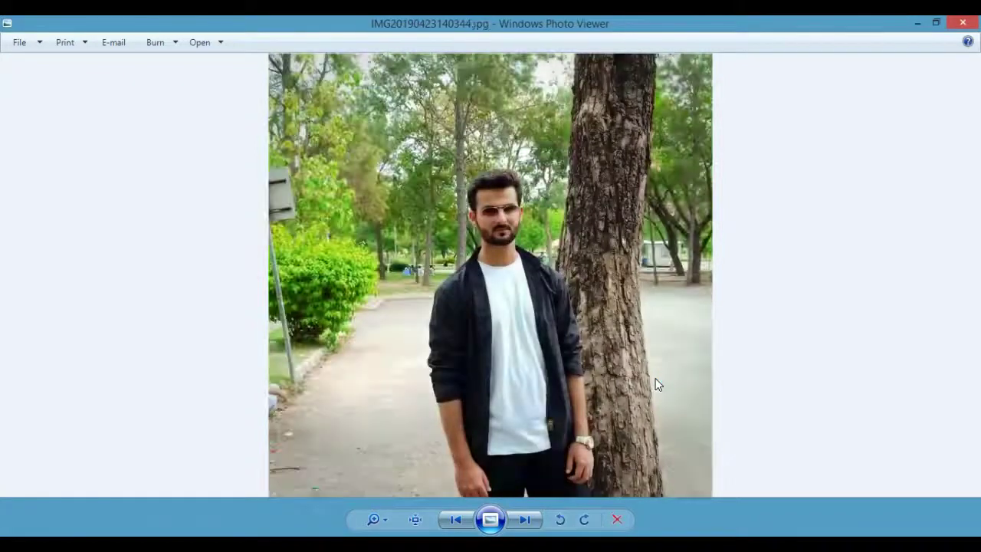
key(Right)
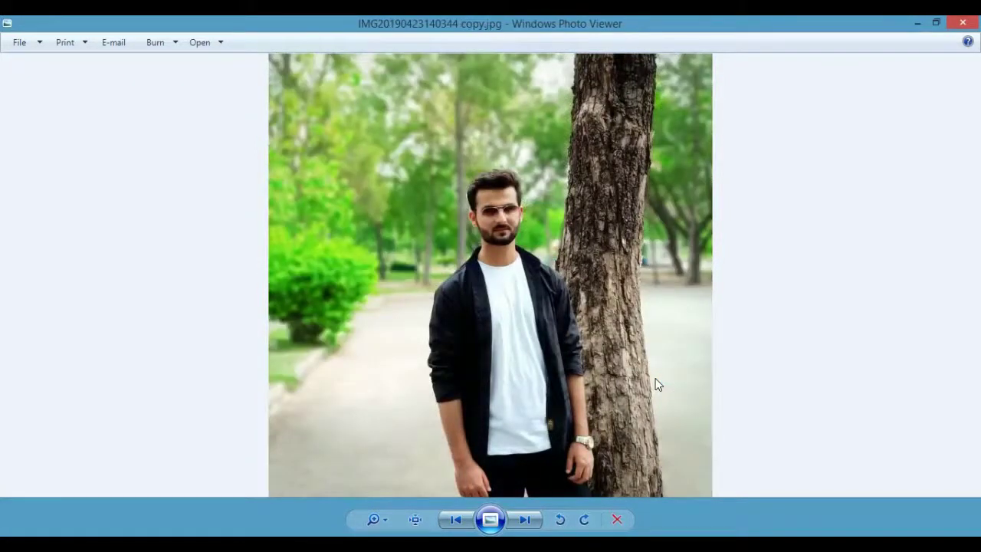
key(Left)
key(Right)
key(Left)
key(Right)
key(Left)
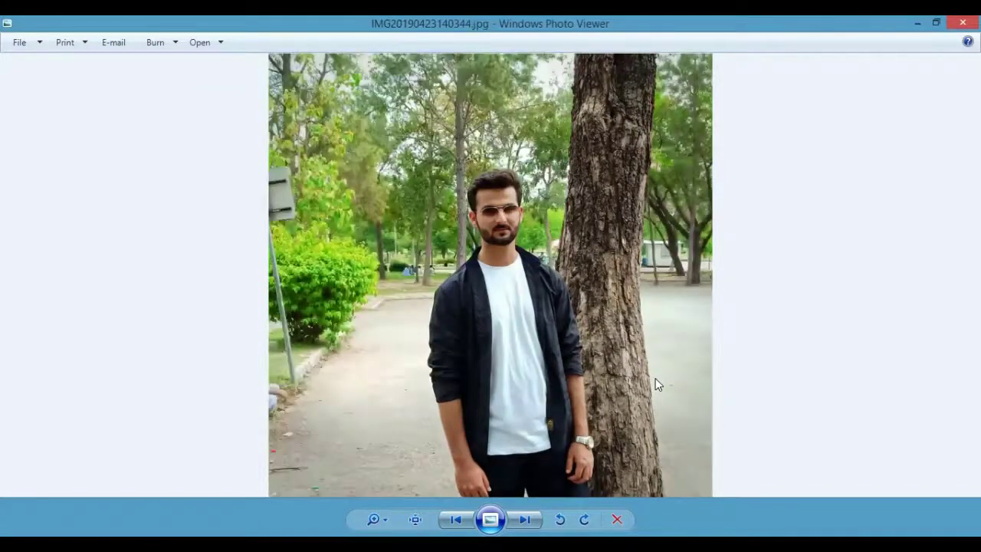
key(Right)
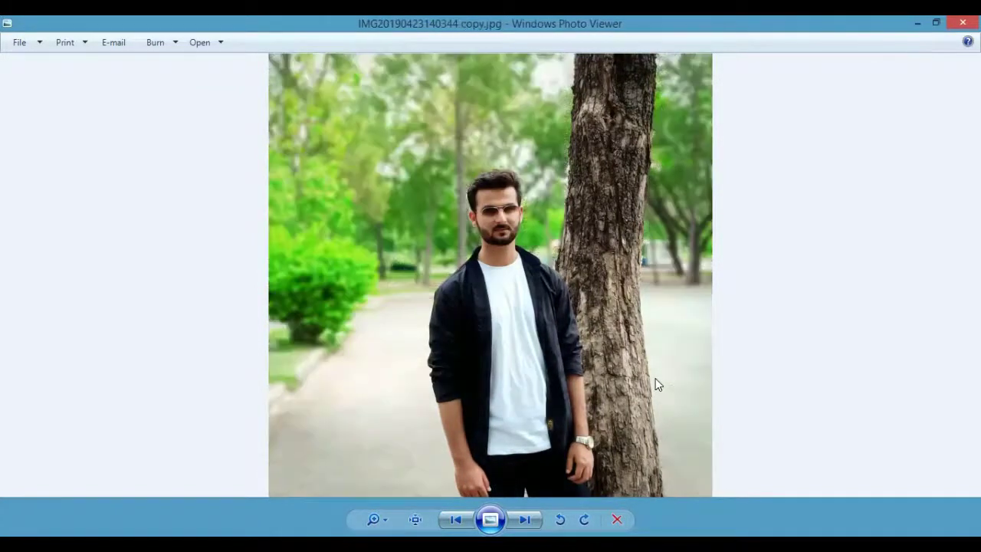
key(Left)
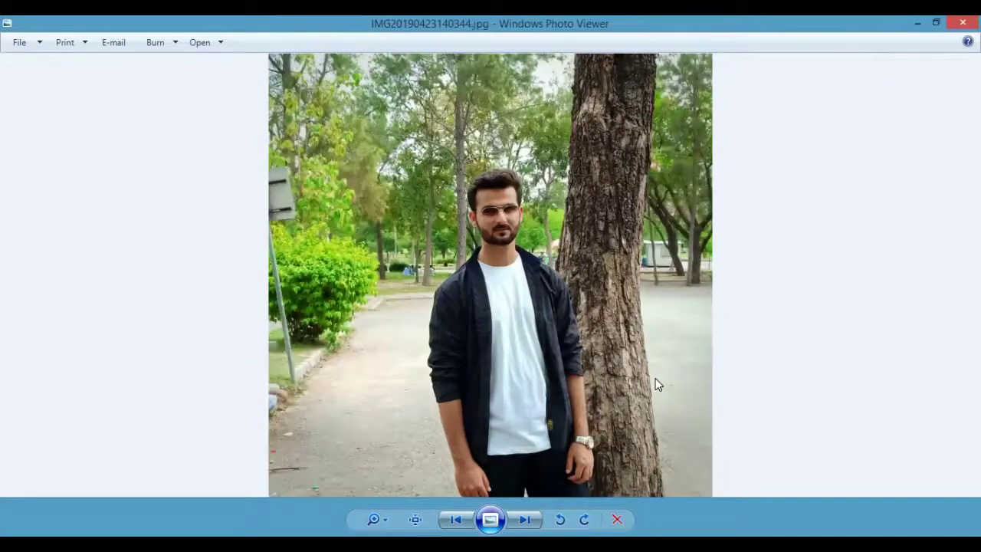
key(Right)
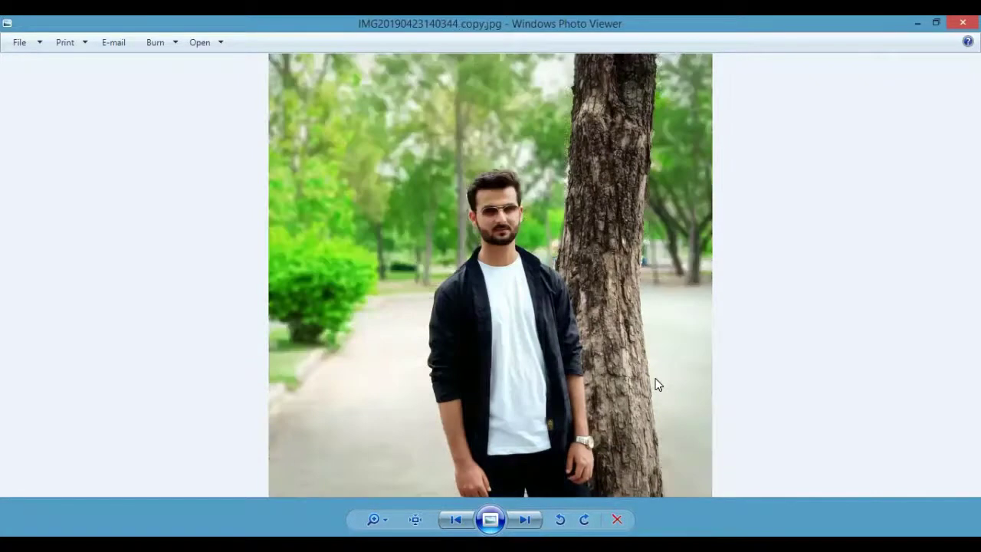
key(Left)
key(Right)
key(Left)
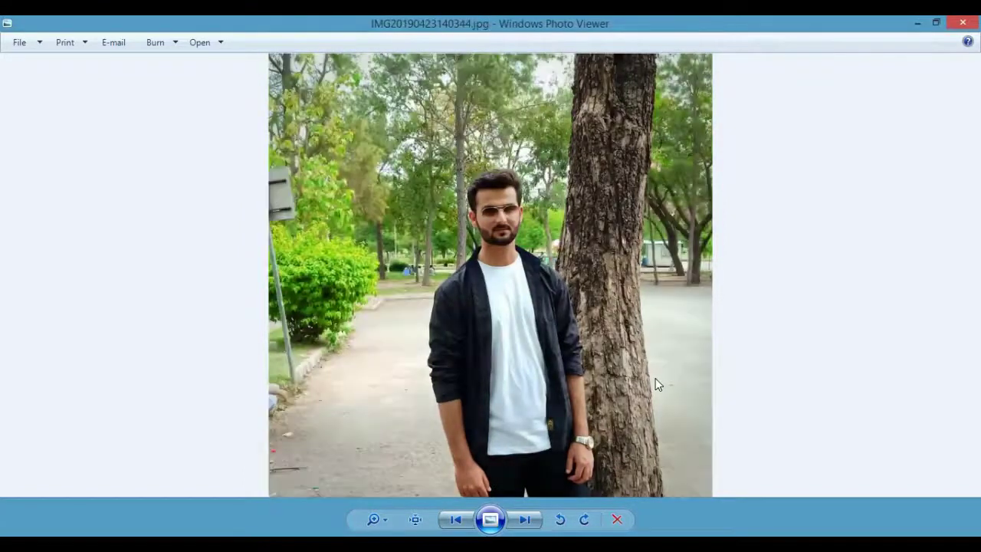
key(Right)
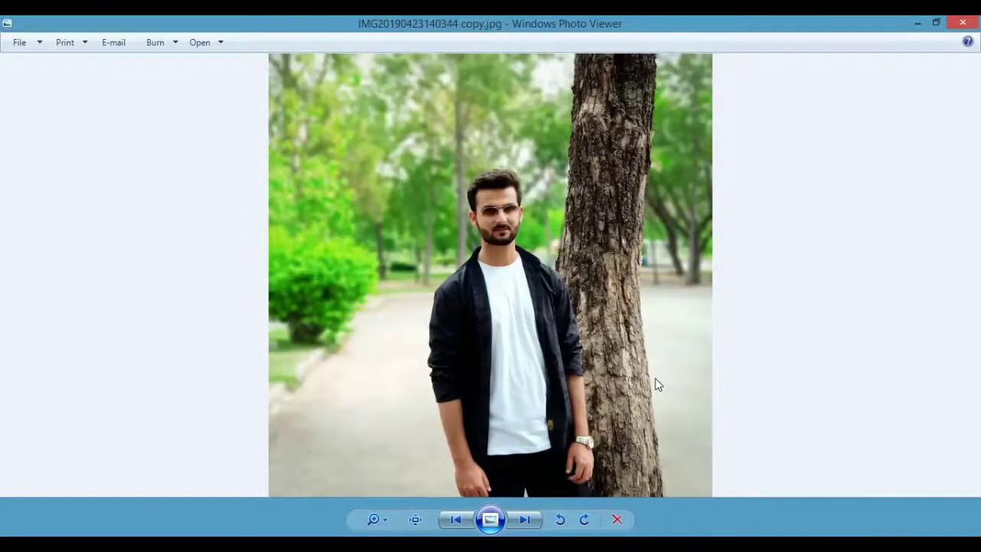
Step: Compare the sharp original against the blurred-background copy once more, then close the viewer
key(Left)
key(Right)
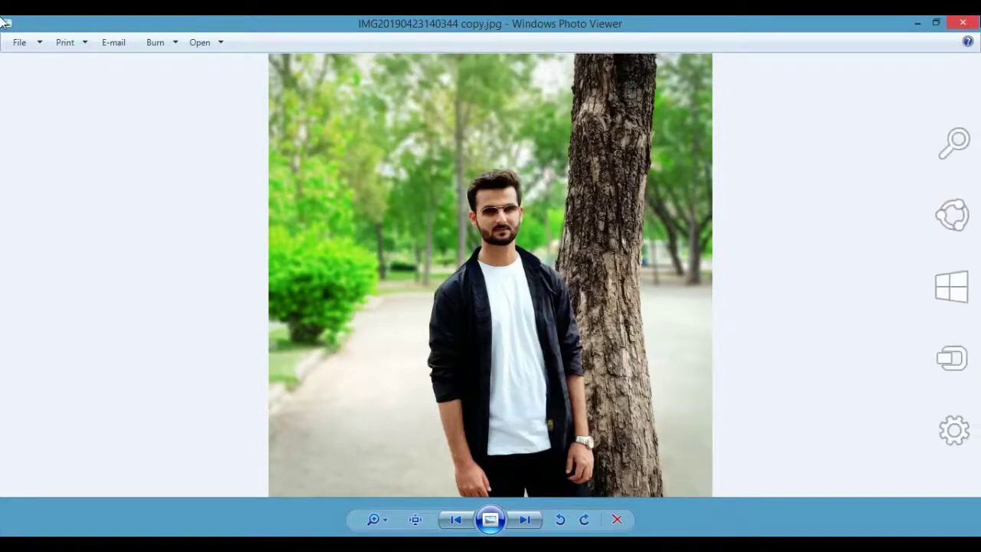
click(962, 21)
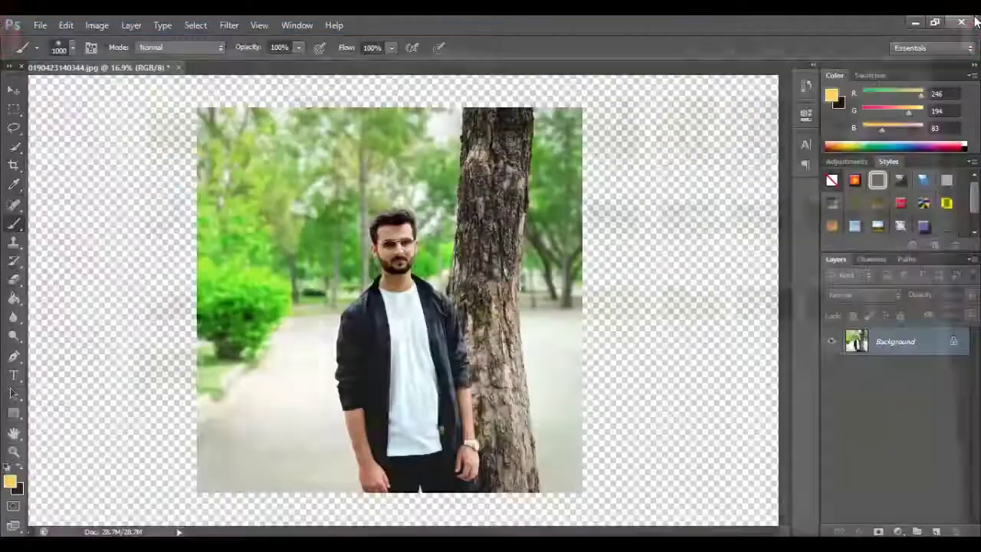